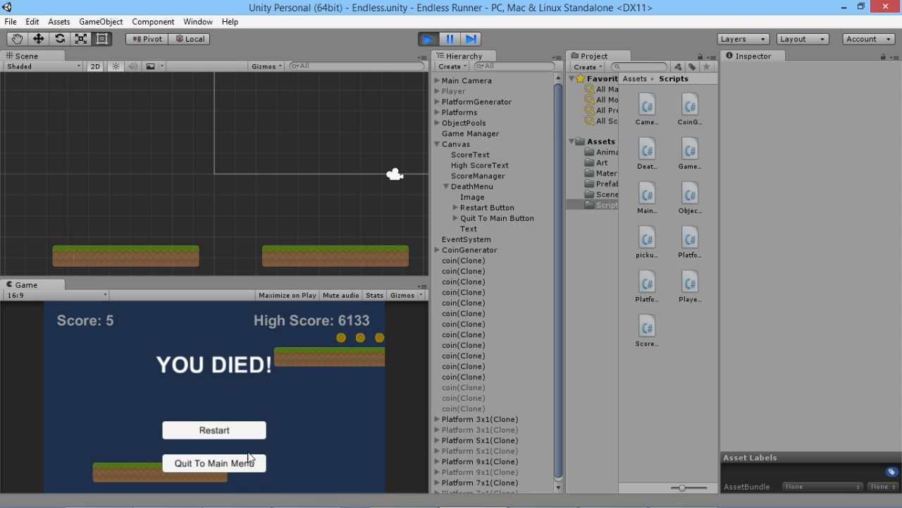
- Restart the game from the death menu, play a short run, and stop play mode
click(255, 430)
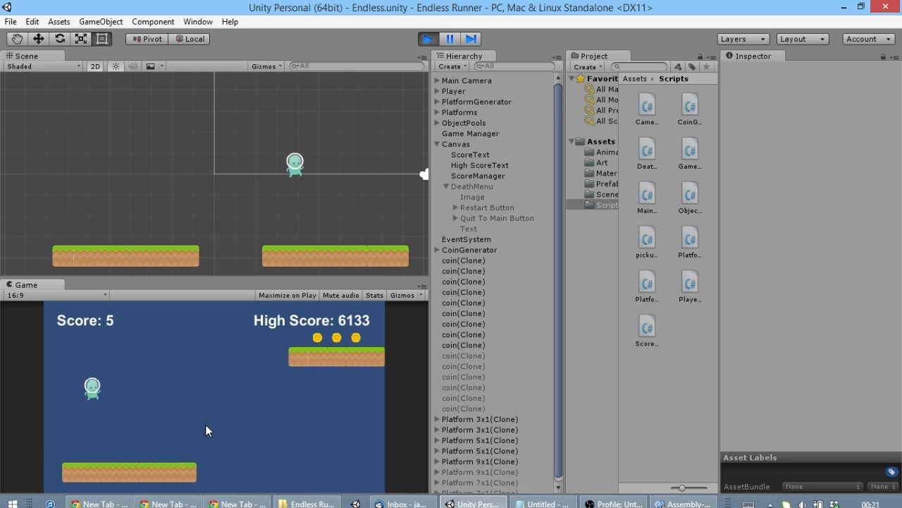
click(218, 344)
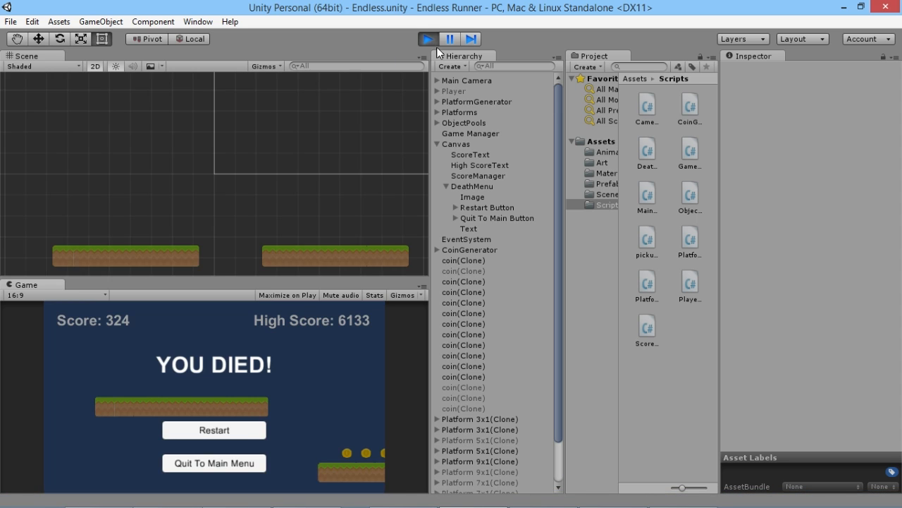
click(428, 37)
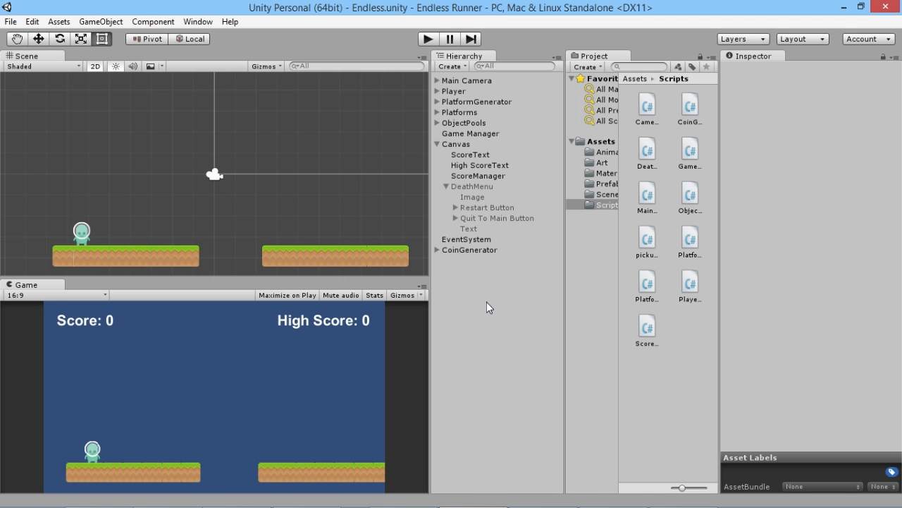
- Collapse the DeathMenu object under the Canvas and duplicate it
click(479, 188)
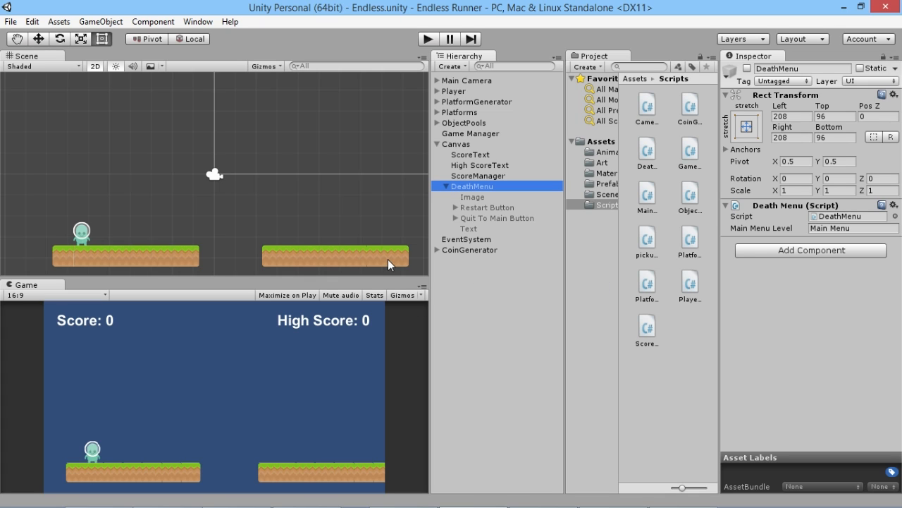
click(447, 187)
click(469, 187)
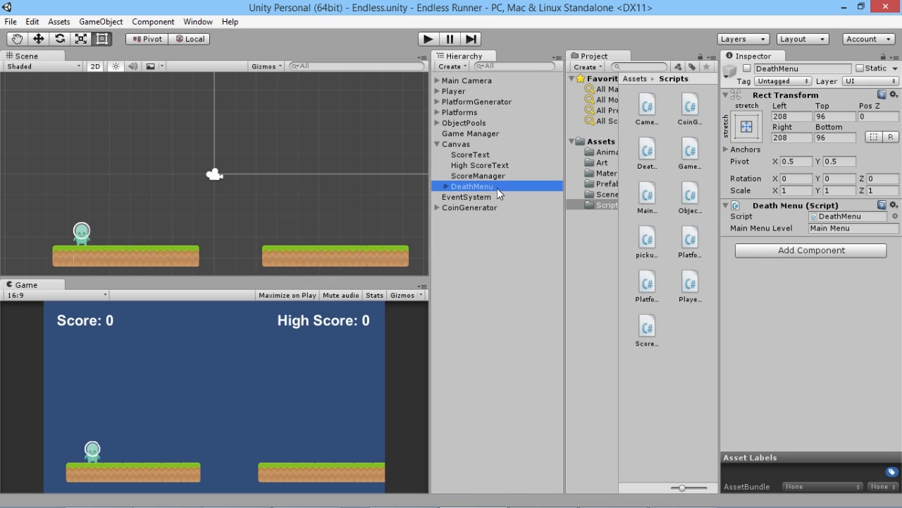
click(499, 217)
click(474, 176)
click(467, 186)
key(ctrl+d)
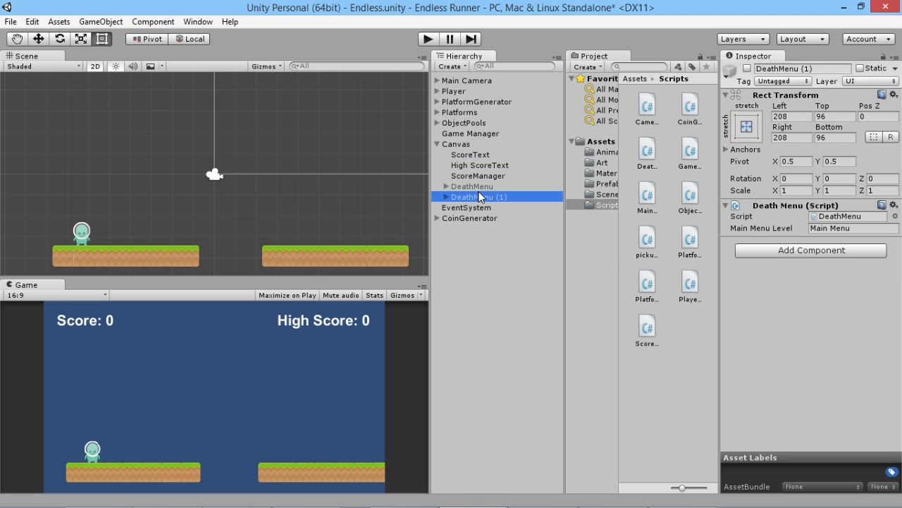
- Rename the duplicated death menu as PauseMenu
right_click(481, 202)
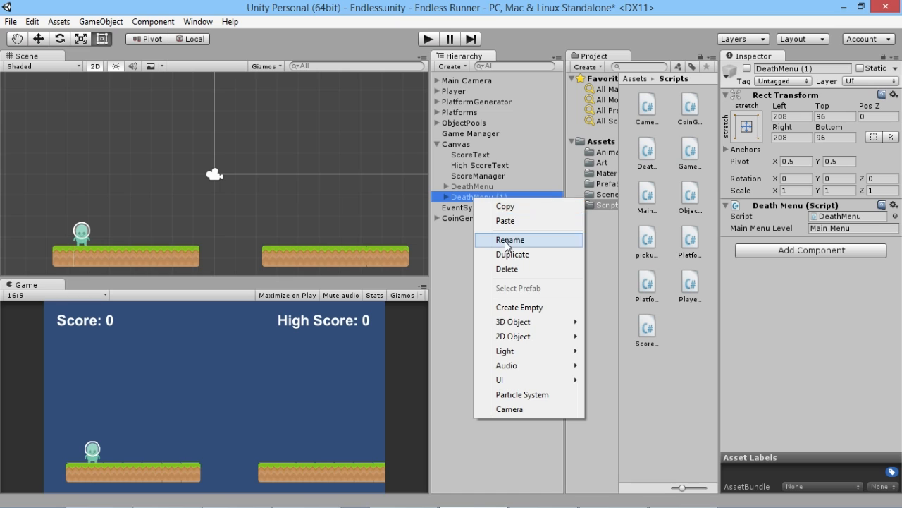
click(505, 235)
click(492, 201)
key(Delete)
key(Delete)
key(Delete)
key(Delete)
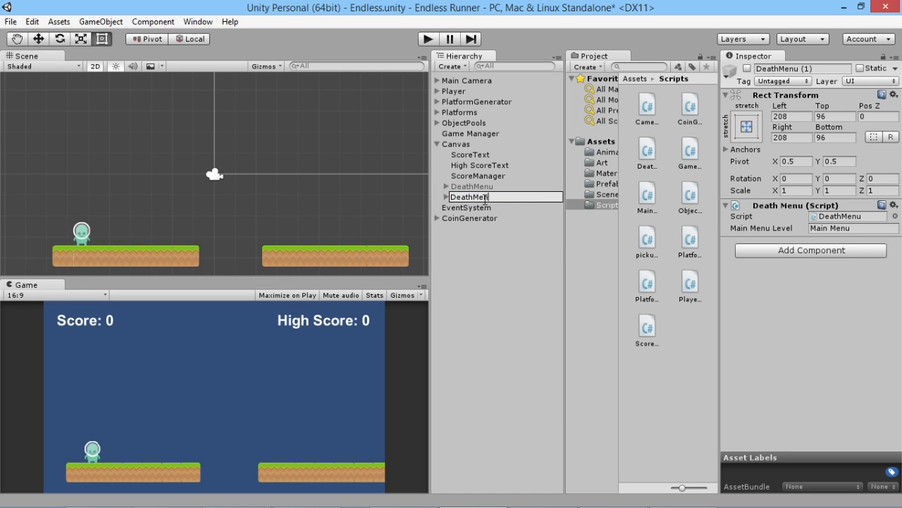
drag(473, 198, 444, 197)
text(Pause)
key(Return)
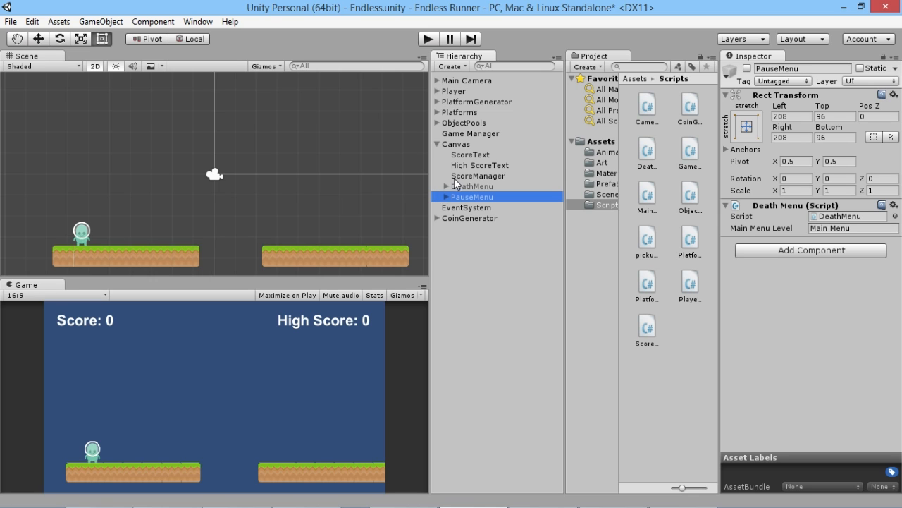
- Activate the PauseMenu object and change its title text to PAUSED
click(446, 197)
click(748, 68)
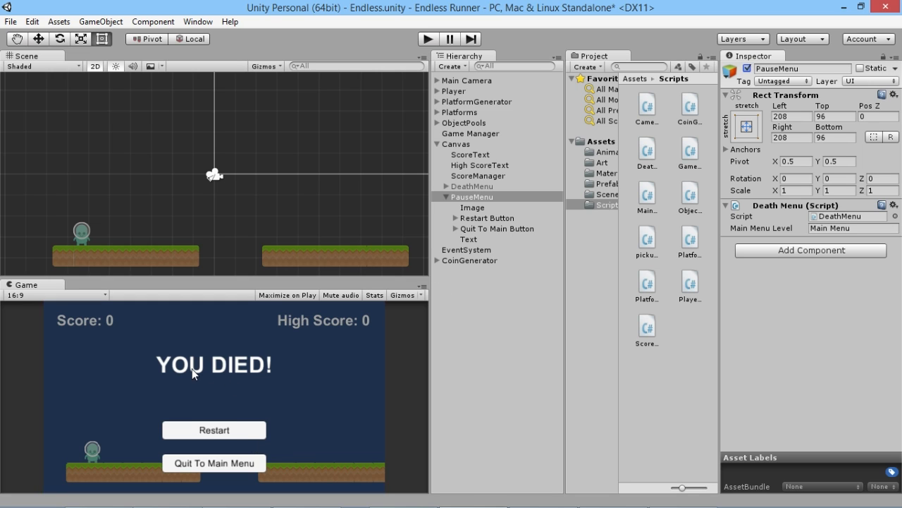
click(471, 239)
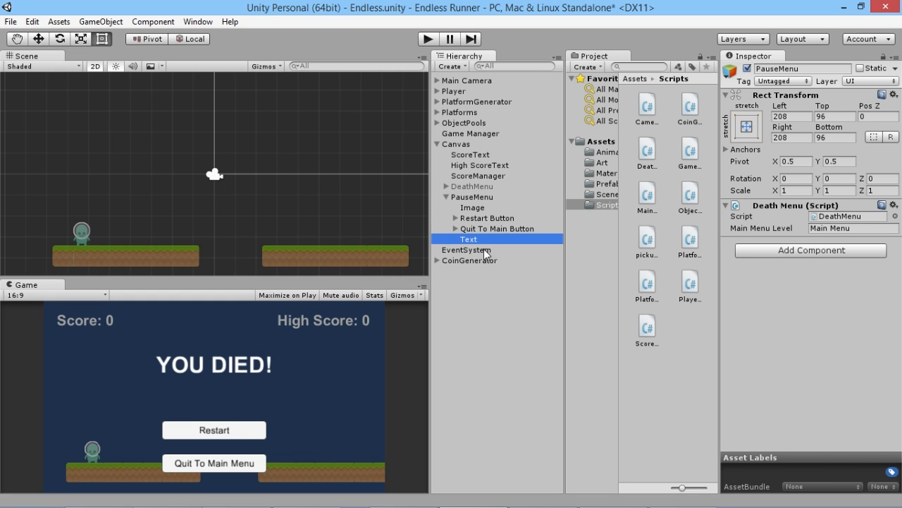
click(731, 243)
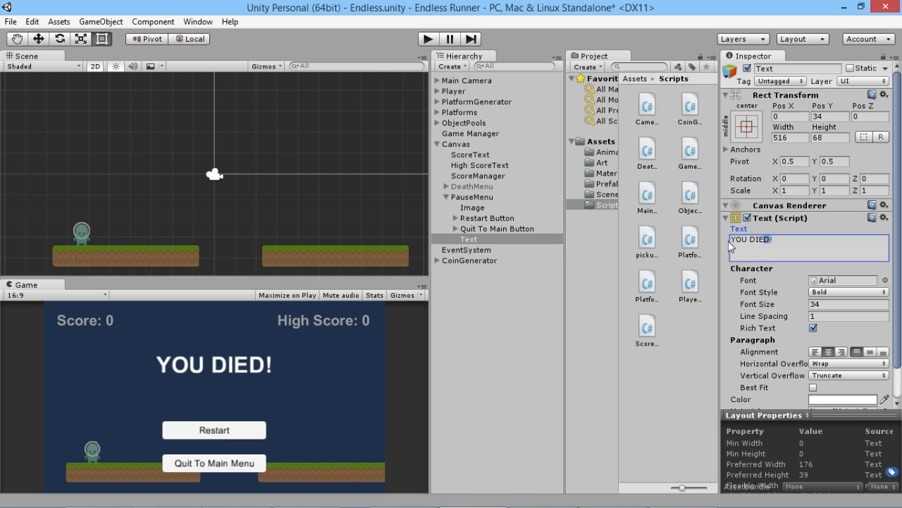
key(ctrl+a)
text(PAu)
key(BackSpace)
text(USED)
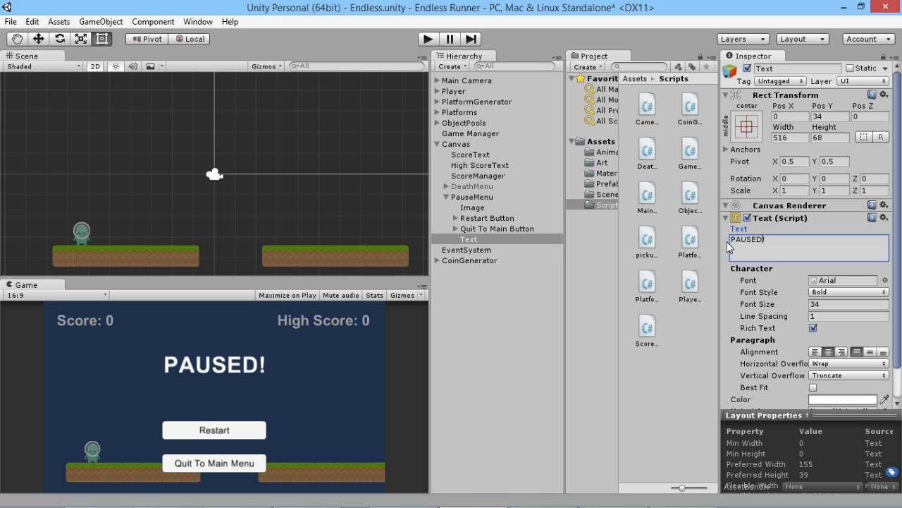
key(BackSpace)
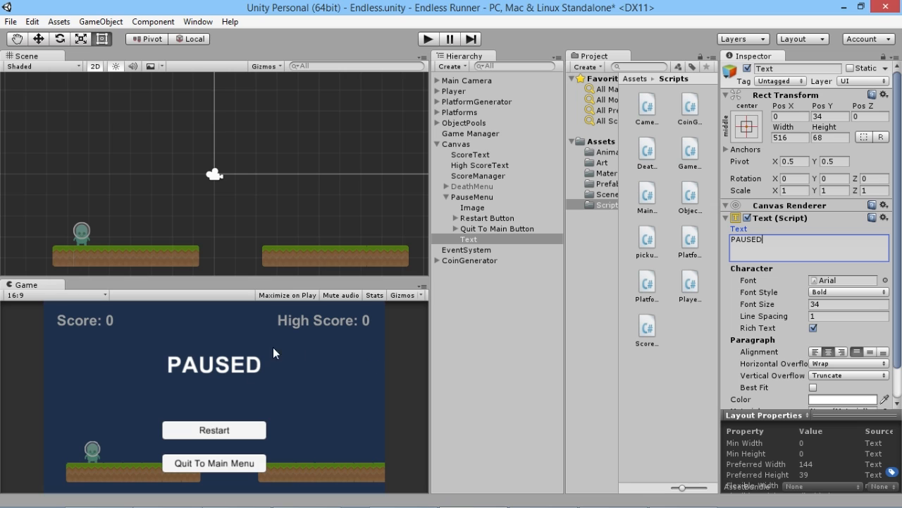
click(553, 316)
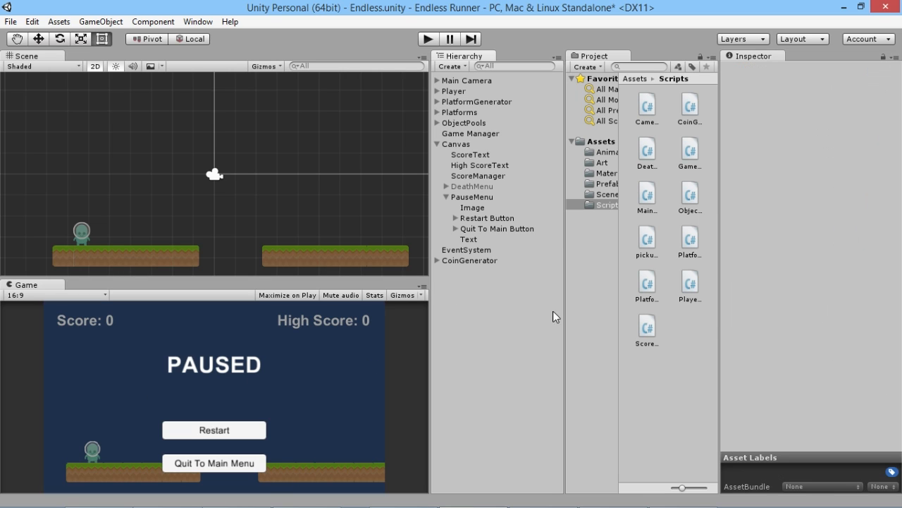
- Duplicate the PauseMenu's Restart Button and place the copy directly above the original in the hierarchy
click(480, 229)
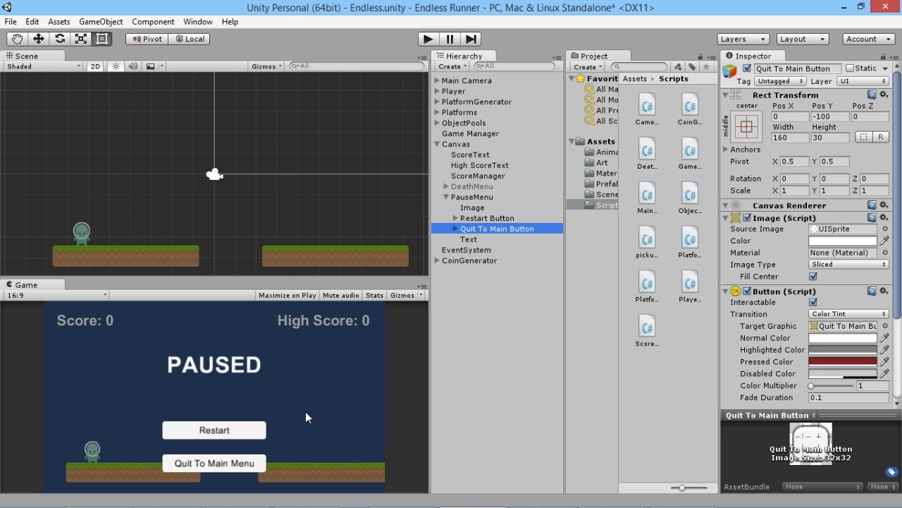
click(478, 220)
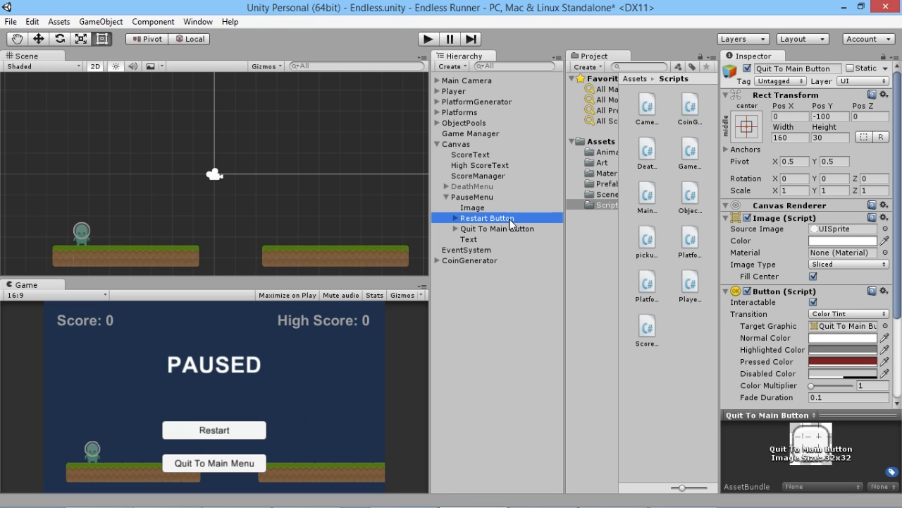
key(ctrl+d)
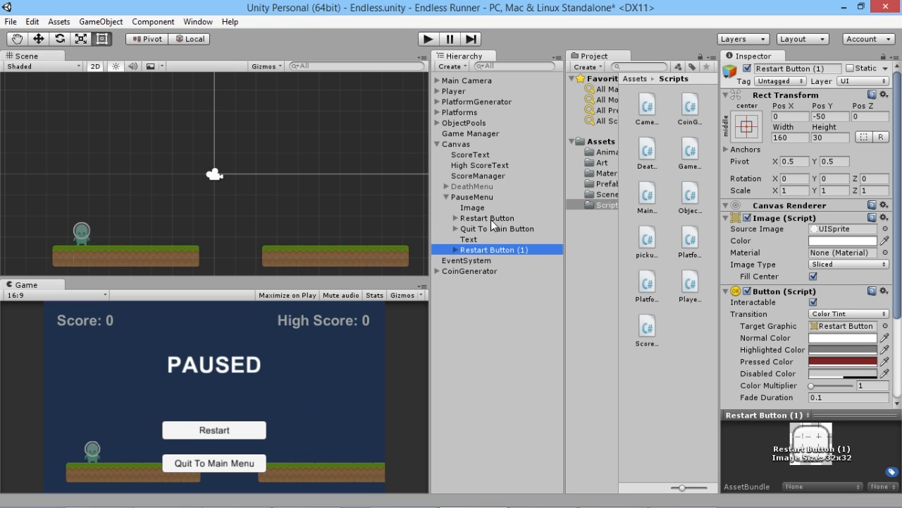
drag(488, 250, 452, 220)
- Rename the copied restart button as Resume Button
click(489, 219)
text(Resume)
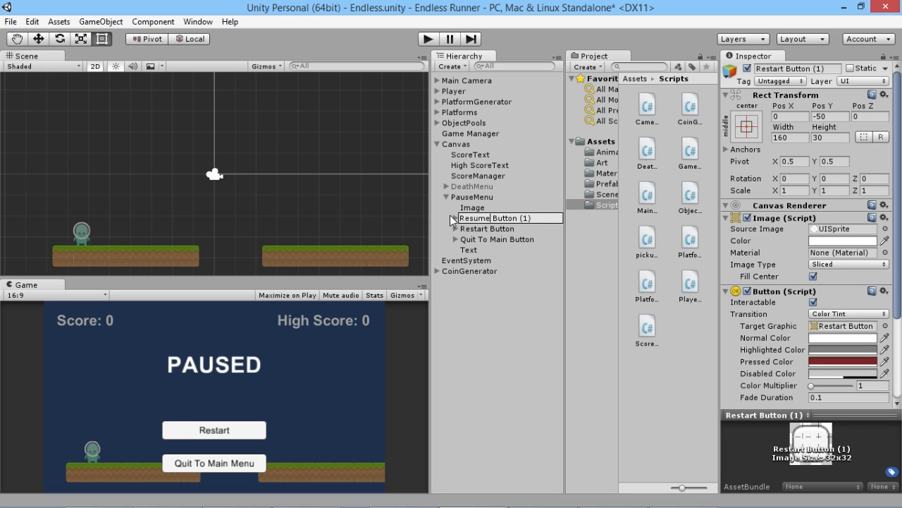
key(BackSpace)
key(BackSpace)
key(BackSpace)
key(Return)
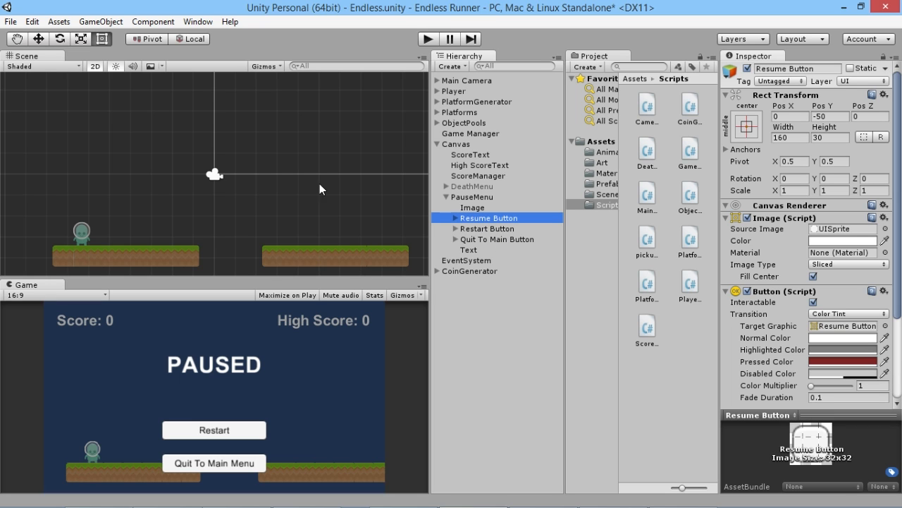
- Move the Resume Button straight up to about Pos Y 3, between the PAUSED title and the Restart button
click(37, 43)
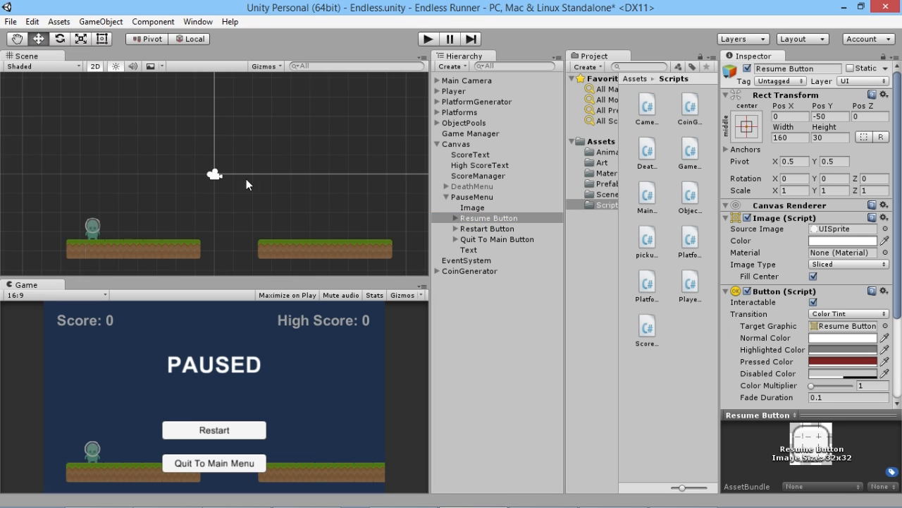
scroll(242, 187, down, 10)
middle_drag(336, 149, 205, 218)
scroll(247, 187, down, 10)
middle_drag(295, 151, 159, 213)
drag(210, 141, 209, 113)
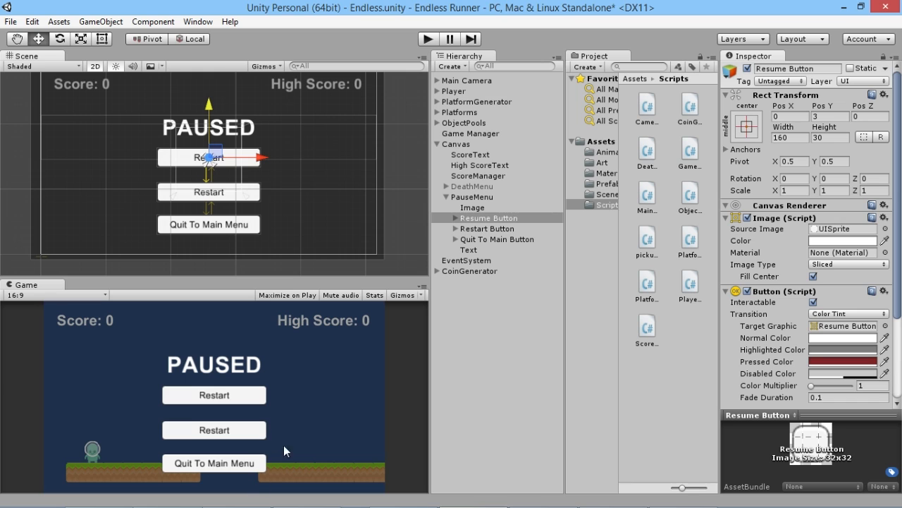
- Change the Resume Button's label text to Resume
click(456, 217)
click(478, 229)
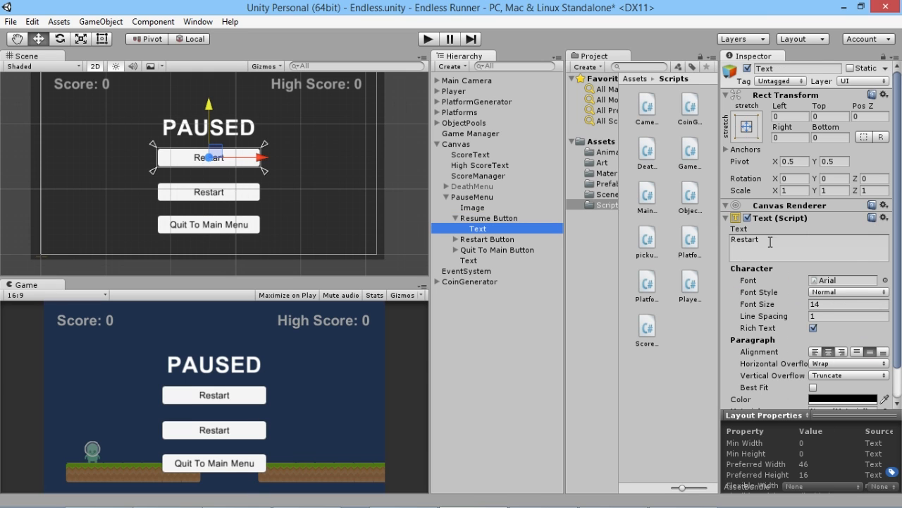
drag(771, 242, 743, 240)
text(ume)
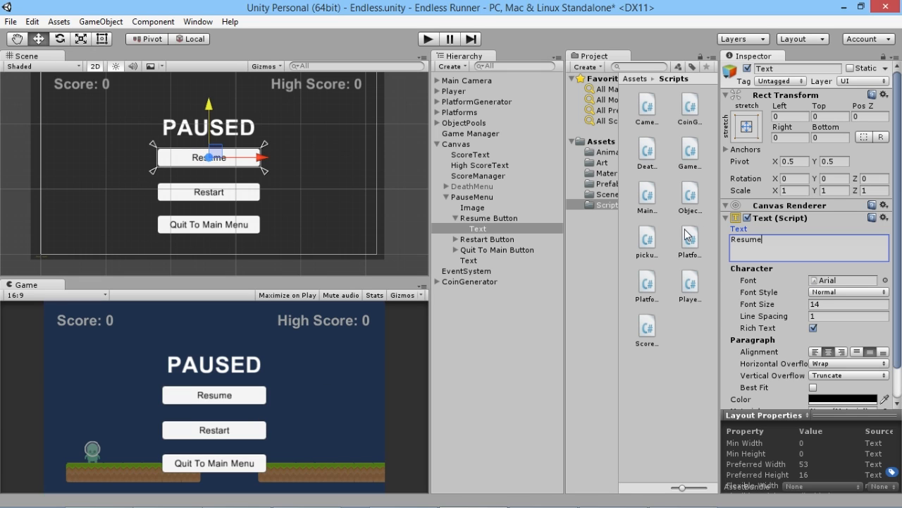
click(456, 218)
- Examine the three pause menu buttons and check which object and function the Restart Button's On Click event targets
click(489, 218)
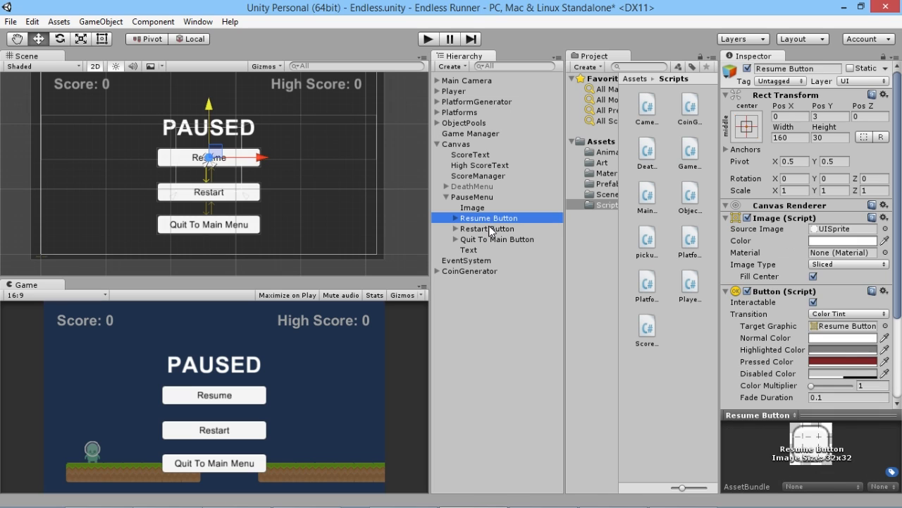
shift+click(494, 228)
shift+click(500, 240)
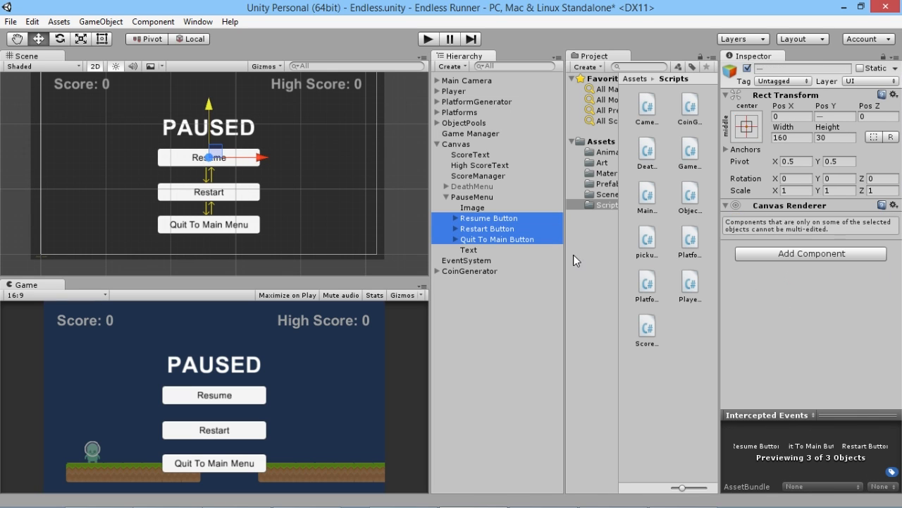
click(513, 227)
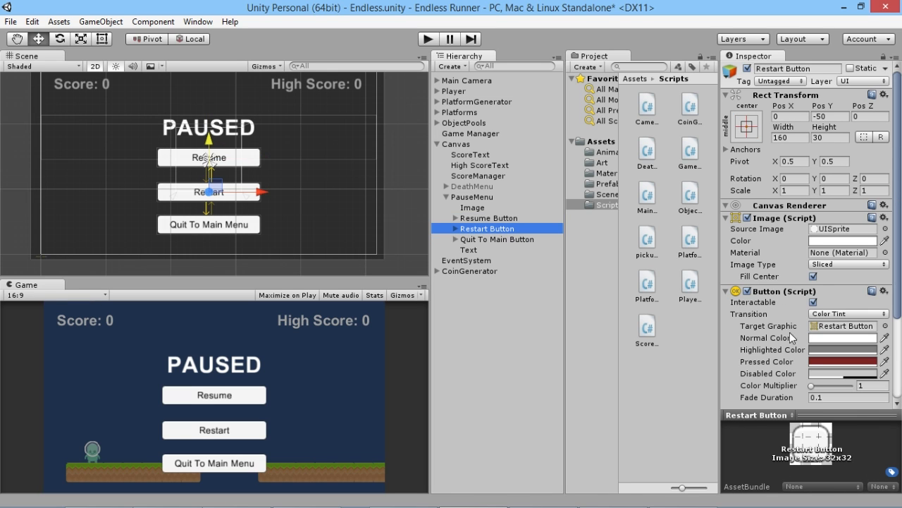
scroll(796, 329, down, 3)
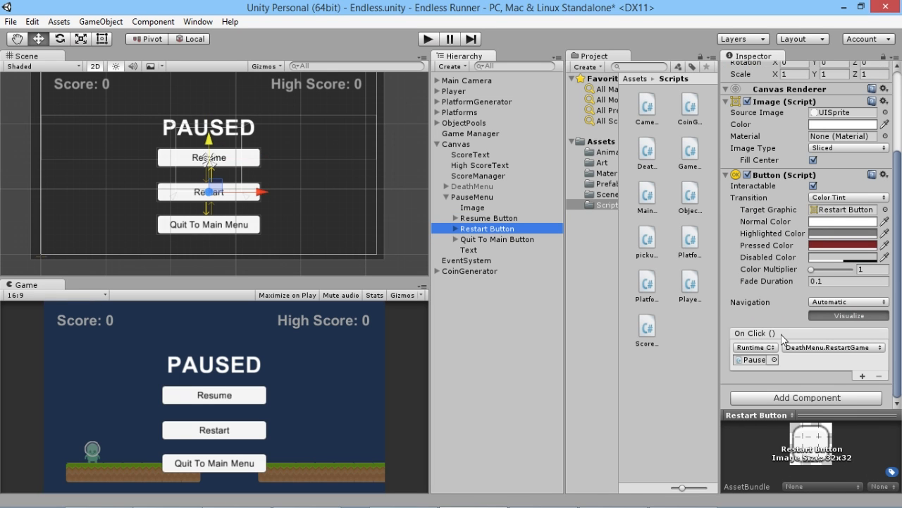
click(753, 360)
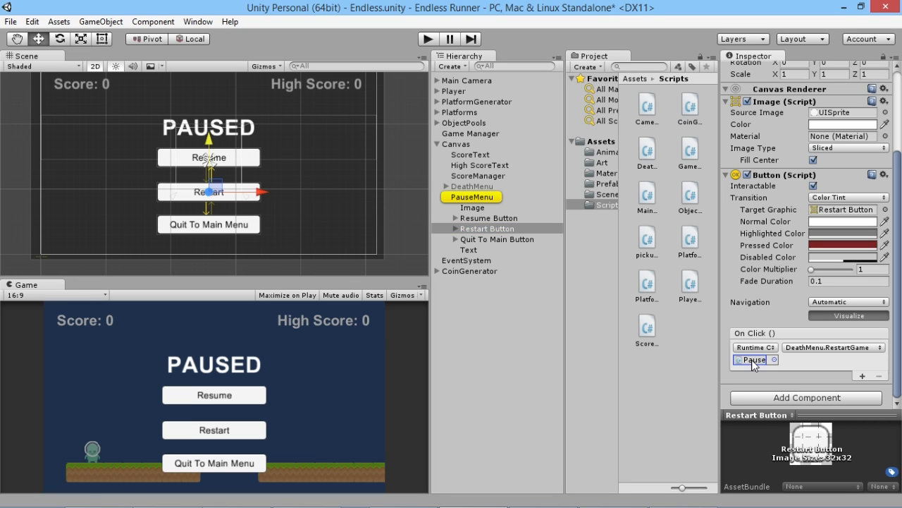
click(774, 361)
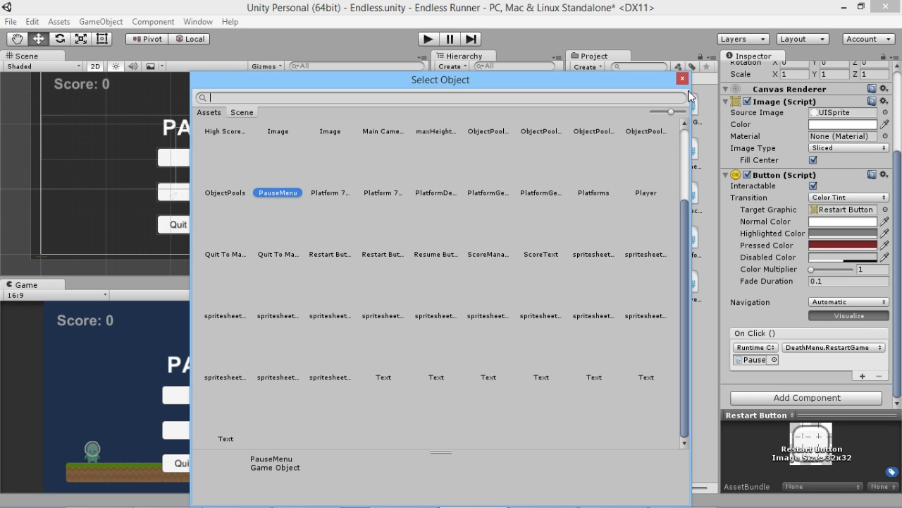
click(698, 105)
click(754, 363)
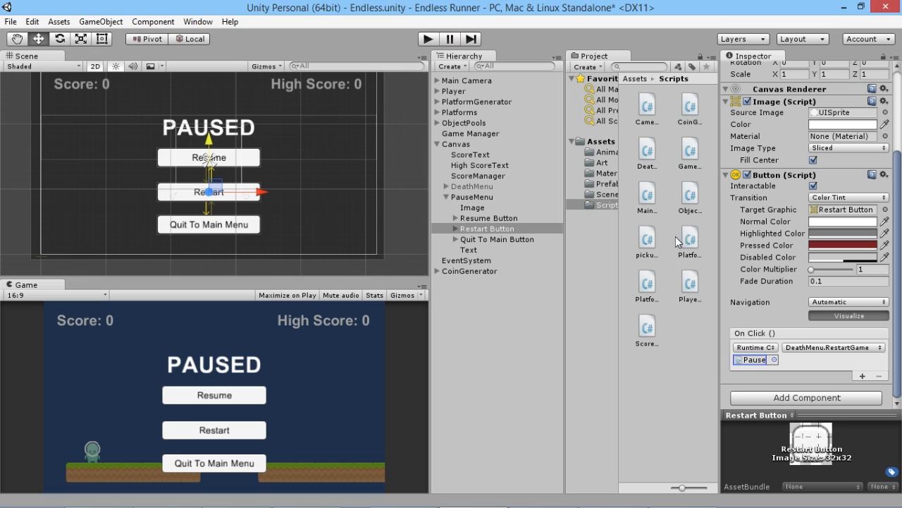
click(492, 277)
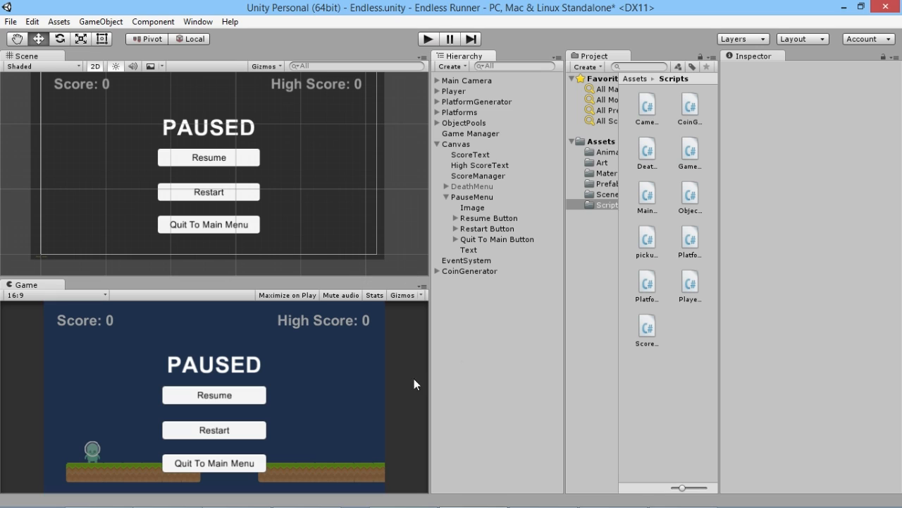
- Collapse the PauseMenu object and deactivate it
click(446, 196)
click(467, 207)
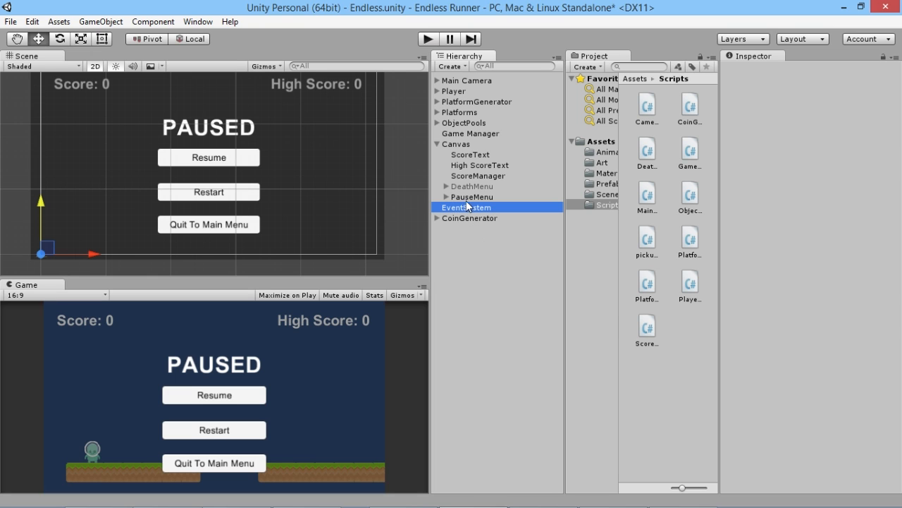
click(470, 198)
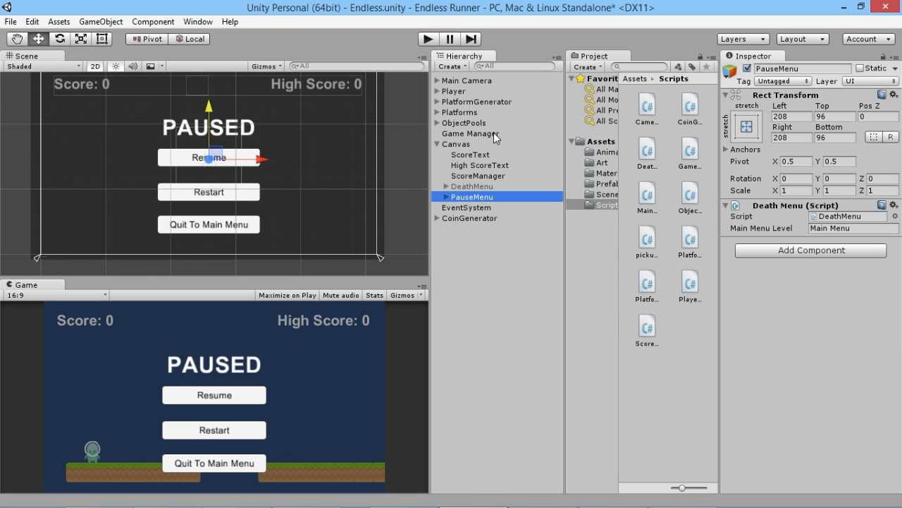
click(747, 68)
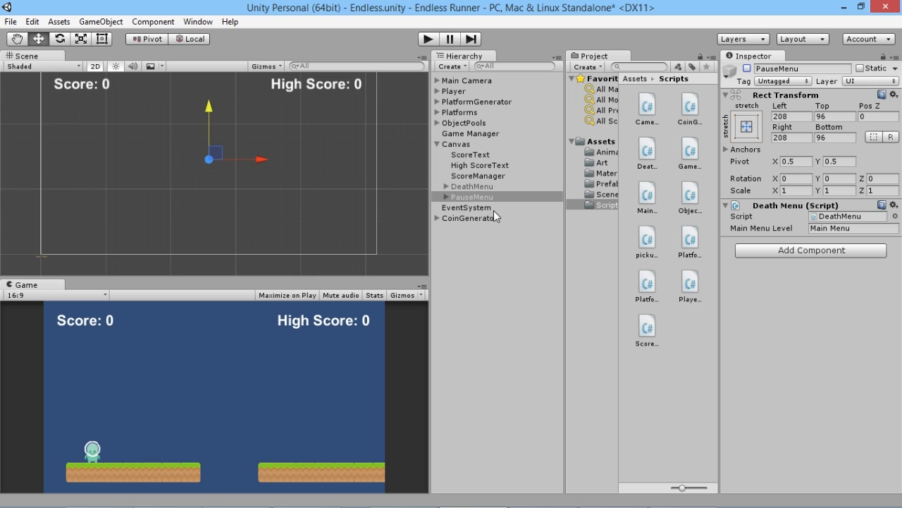
click(483, 288)
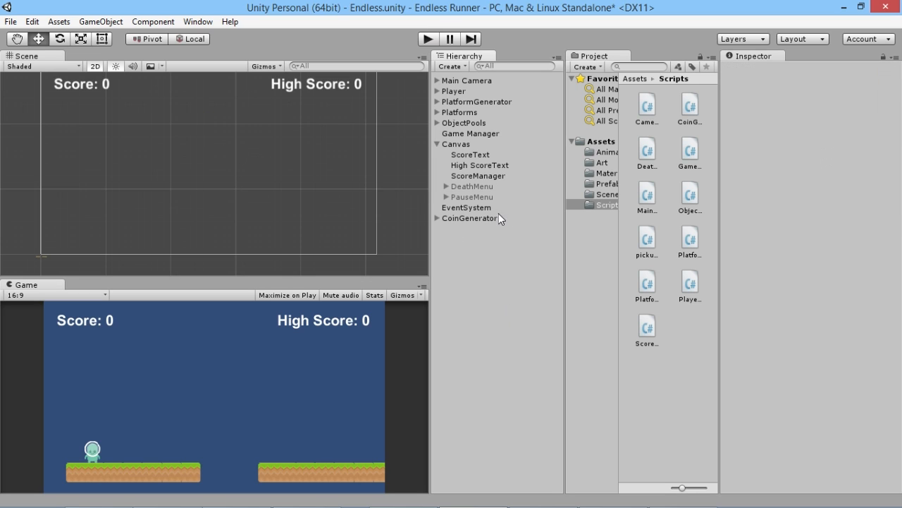
click(474, 199)
click(447, 197)
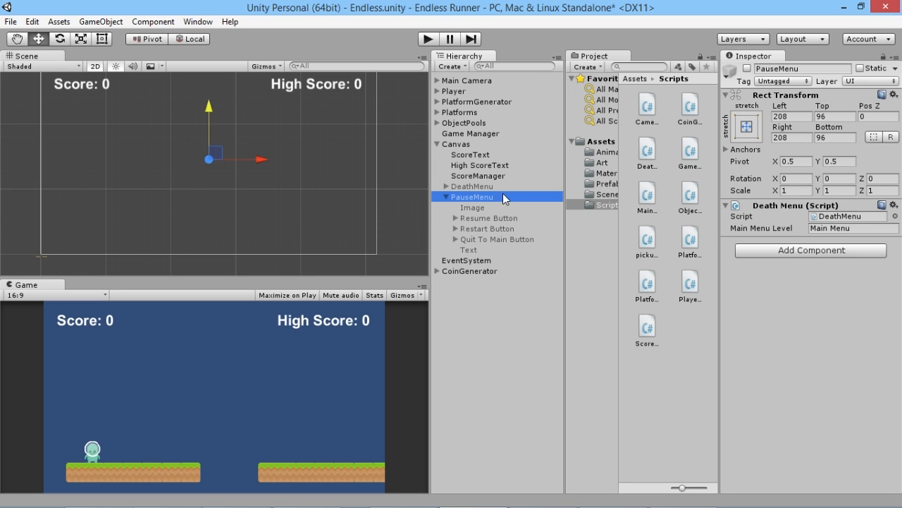
click(446, 197)
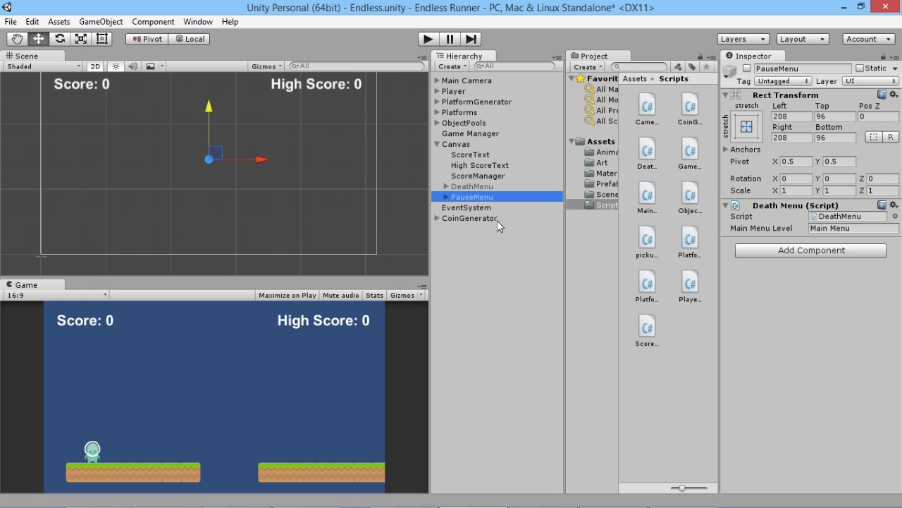
right_click(461, 144)
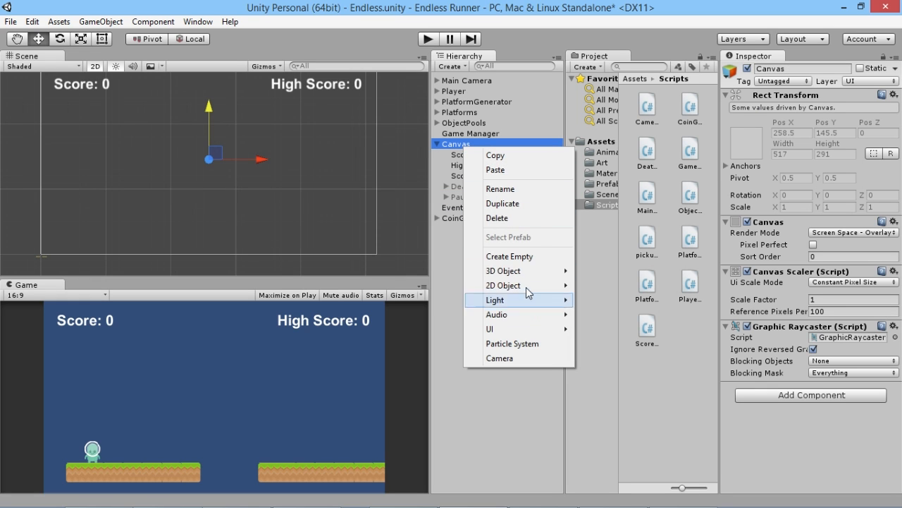
click(520, 256)
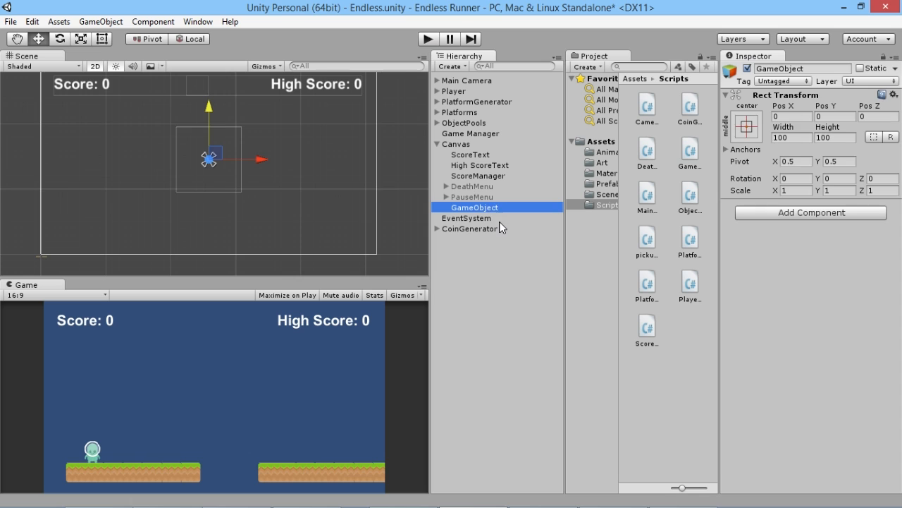
key(Delete)
- Add a new UI Button as a child of the Canvas
right_click(461, 141)
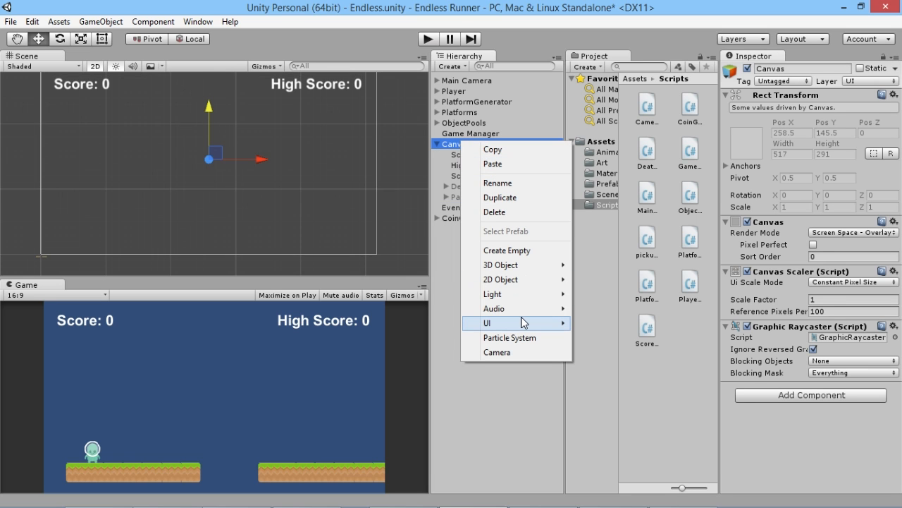
mouse_move(522, 322)
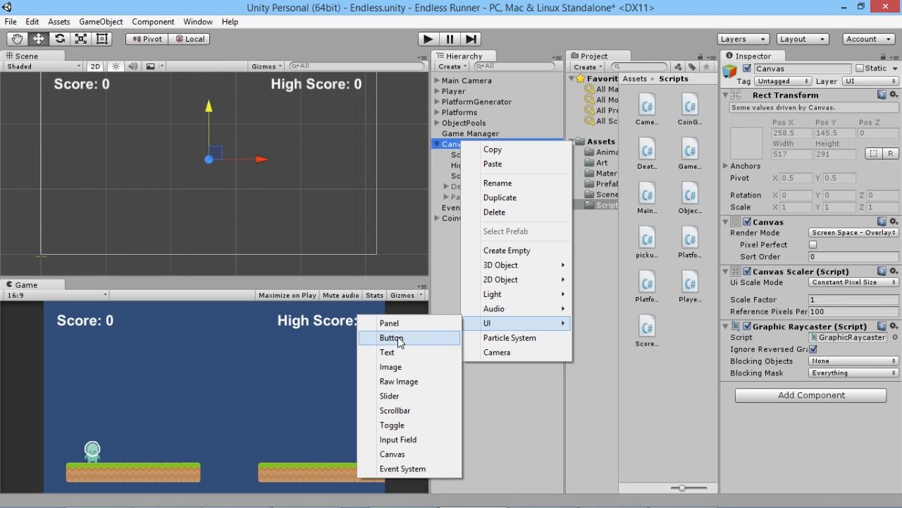
click(426, 336)
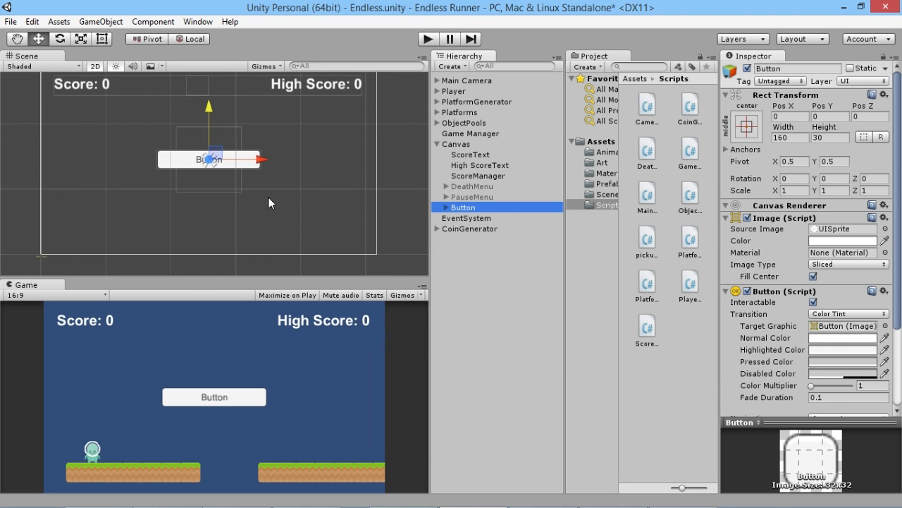
- Anchor the new button to the Canvas's top right and move it beneath the High Score text, at about Pos X -97, Pos Y -67
click(748, 126)
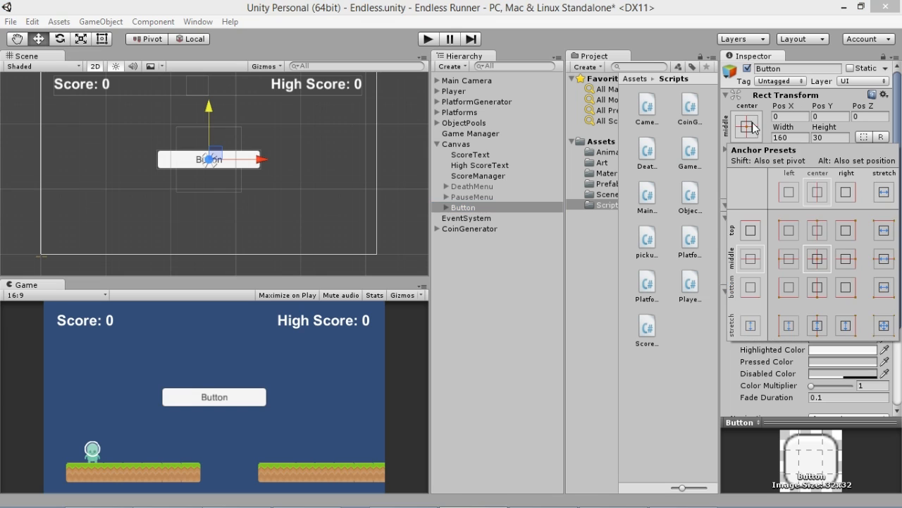
click(846, 230)
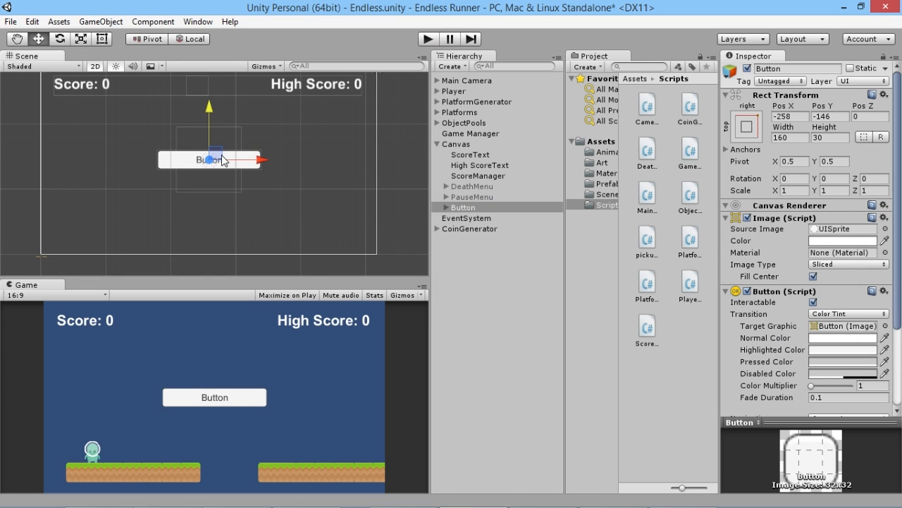
drag(215, 153, 320, 103)
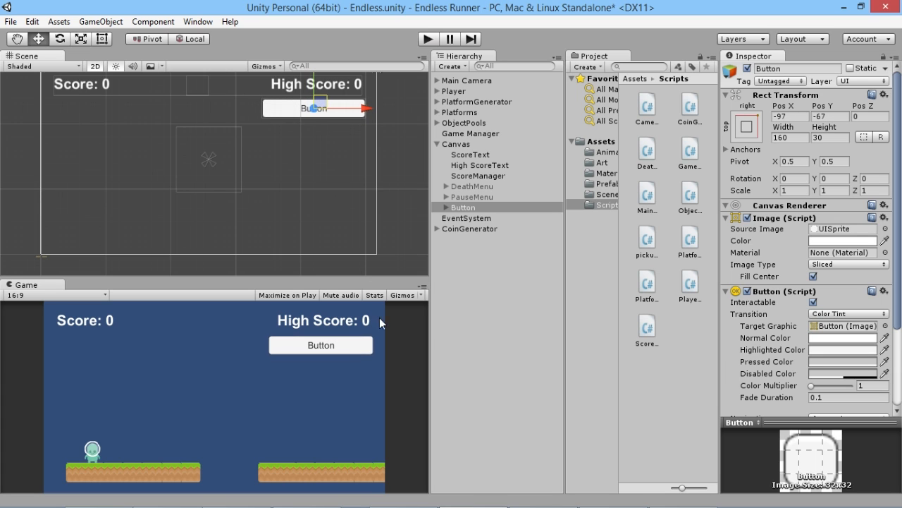
- Change the new button's label text to Pause
click(458, 208)
key(Right)
click(469, 218)
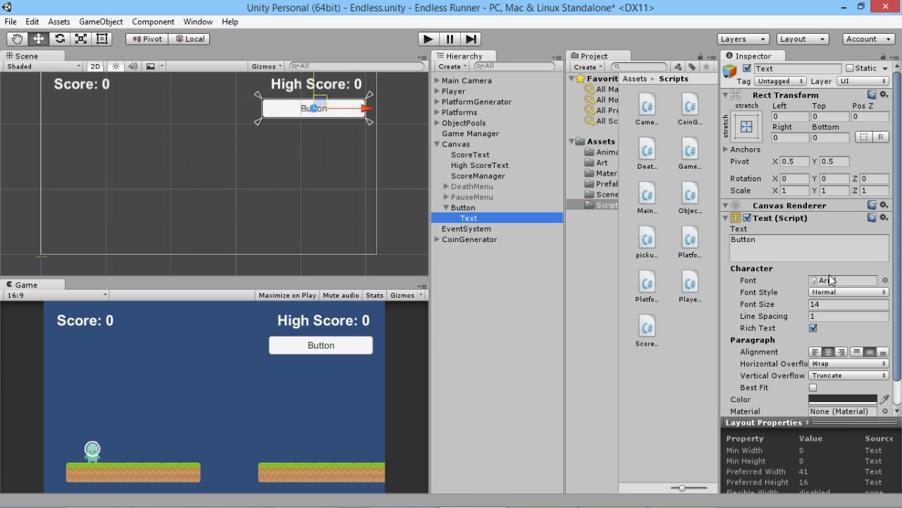
click(775, 241)
text(Pause)
key(Return)
key(BackSpace)
click(473, 208)
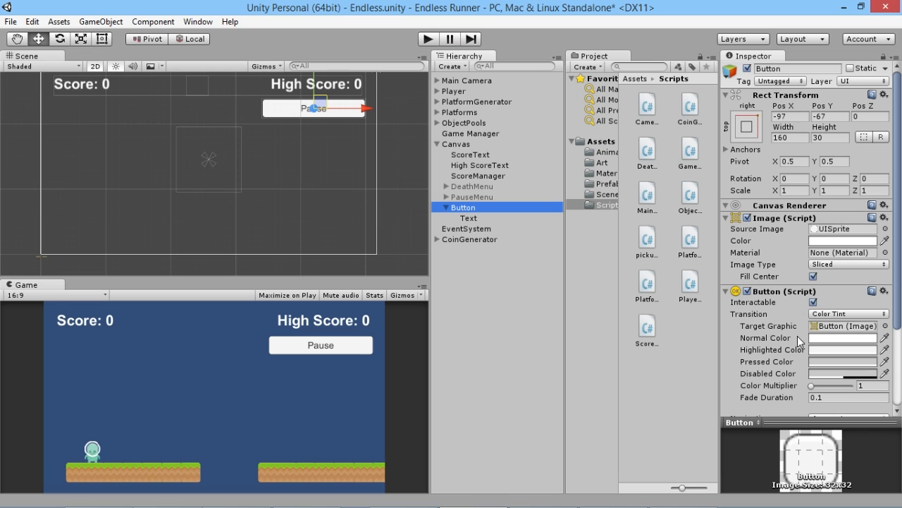
click(846, 326)
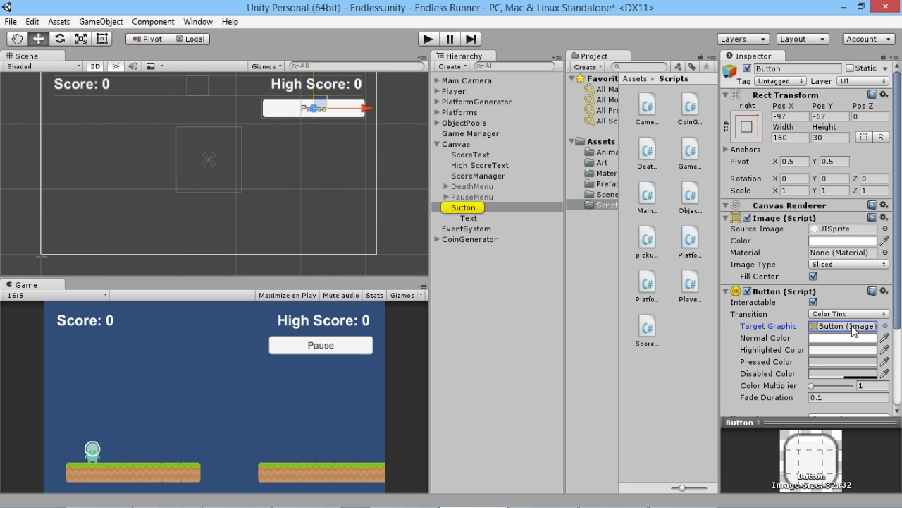
click(886, 325)
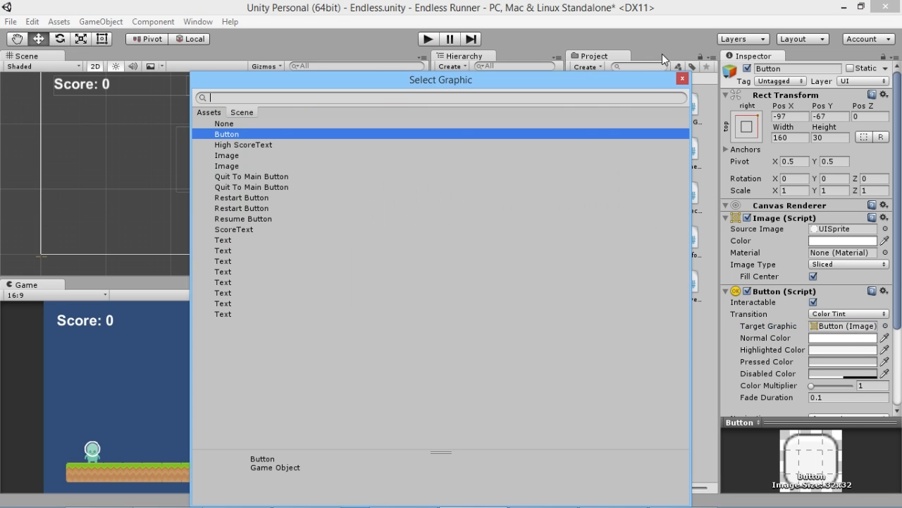
click(683, 79)
- Try the gold coin sprite spritesheet_items_0 as the Pause button's source image
click(850, 229)
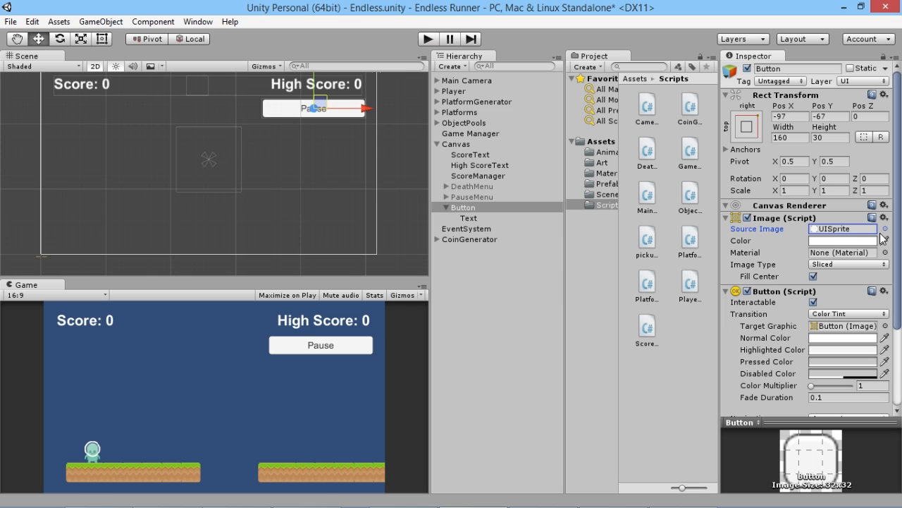
click(886, 229)
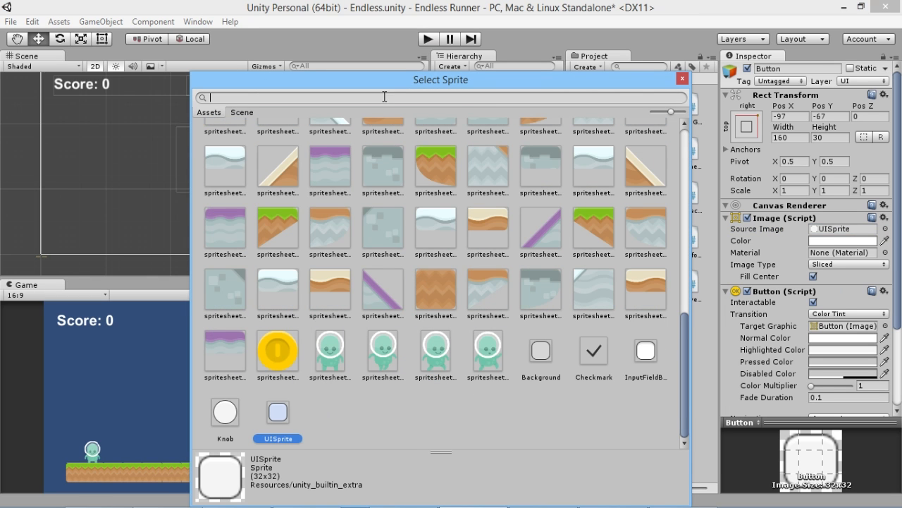
drag(397, 83, 619, 60)
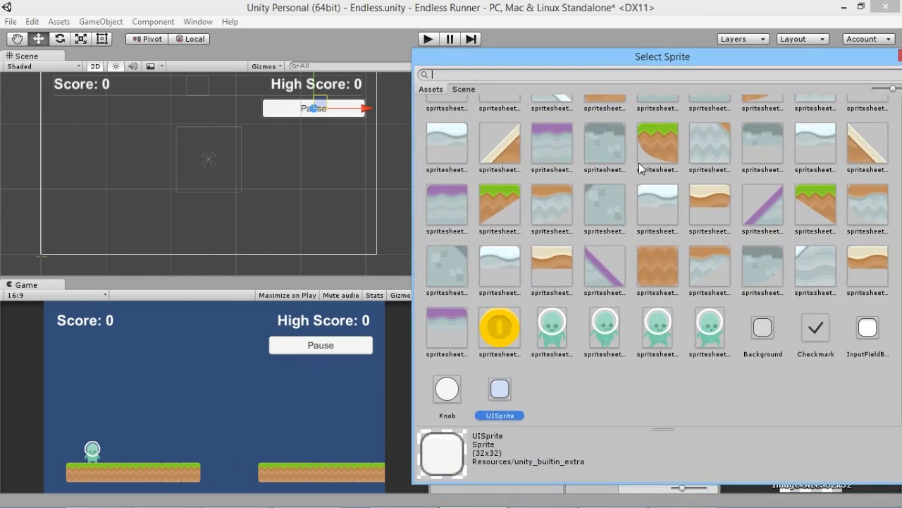
click(511, 269)
click(499, 340)
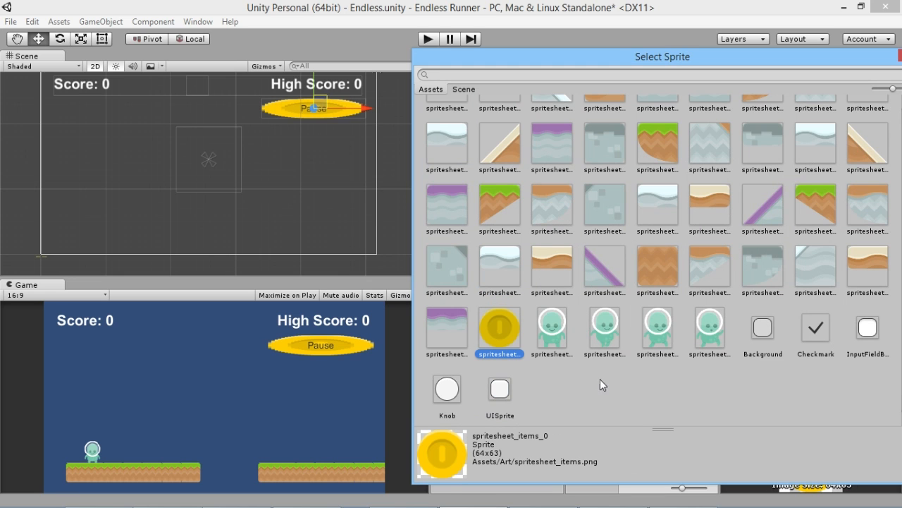
scroll(729, 353, up, 10)
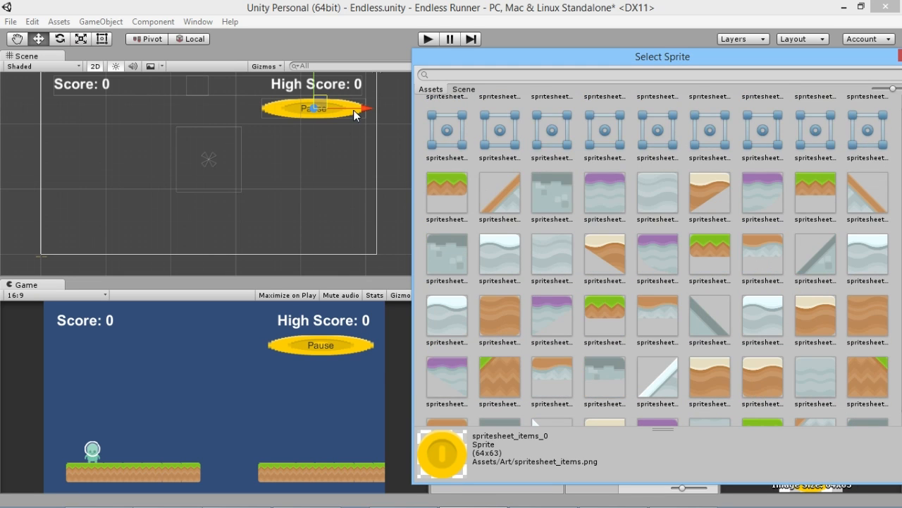
scroll(741, 262, up, 3)
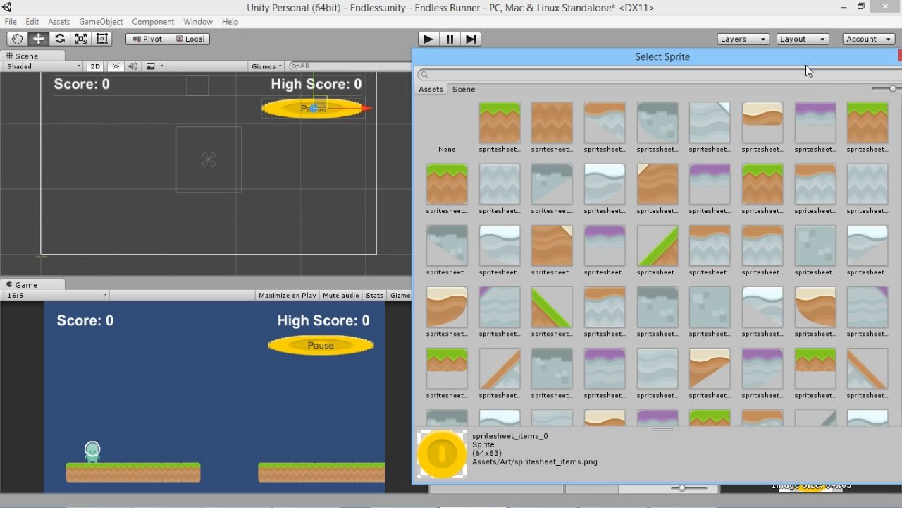
drag(806, 65, 649, 61)
click(739, 56)
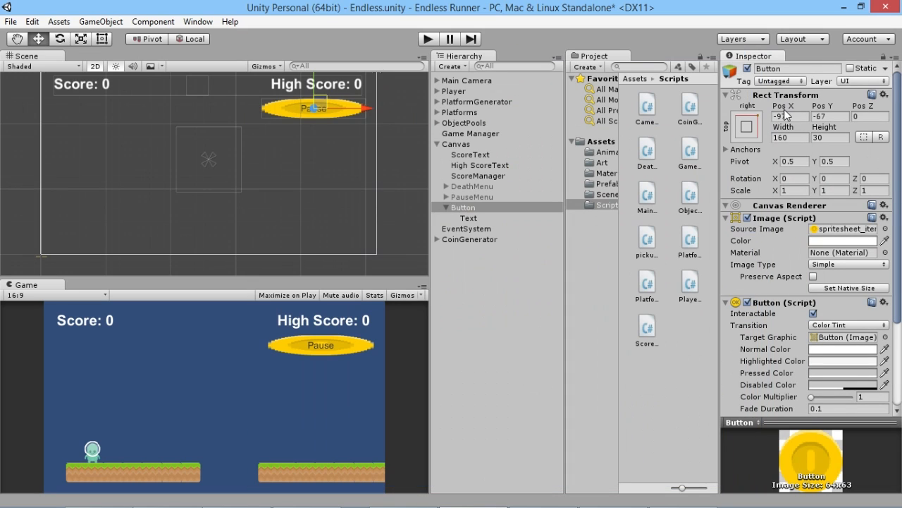
- Set the coin image to its native size, and undo both the resizing and the sprite change
click(843, 288)
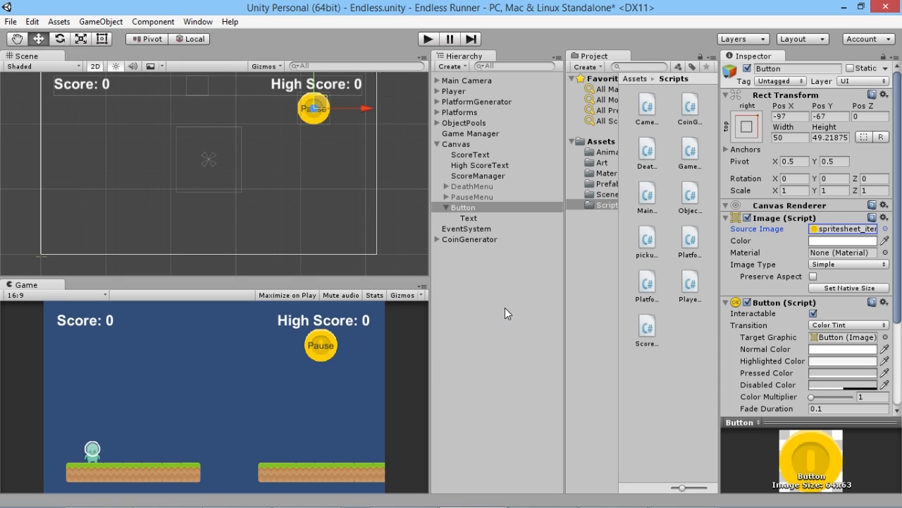
key(ctrl+z)
key(ctrl+z)
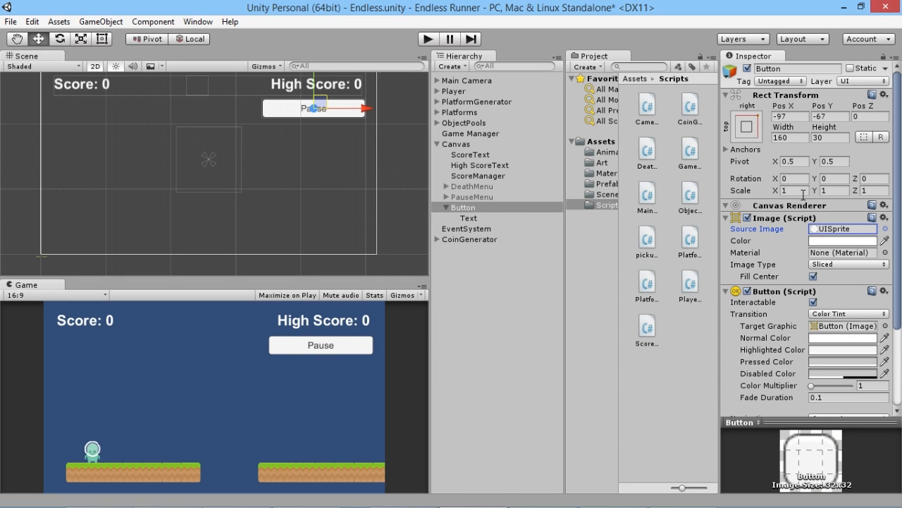
- Shrink the Pause button to about 75 by 44 and place it directly beneath the Score text
scroll(769, 344, down, 5)
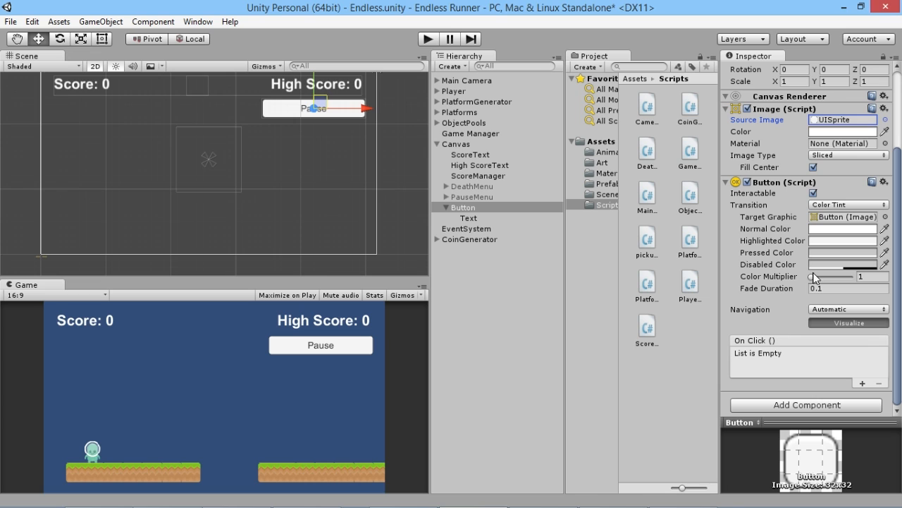
click(102, 39)
drag(262, 120, 88, 125)
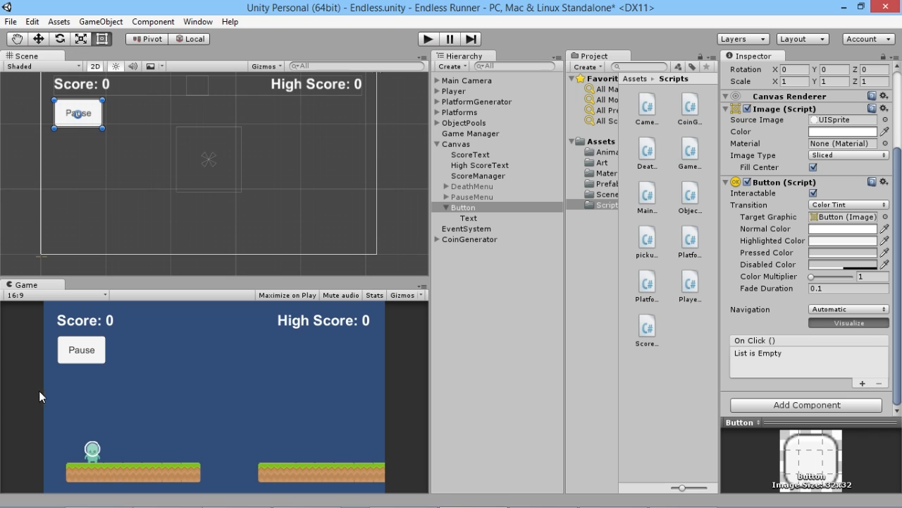
- Make the Pause button's image semi-transparent by lowering its color's alpha to about 141
click(839, 131)
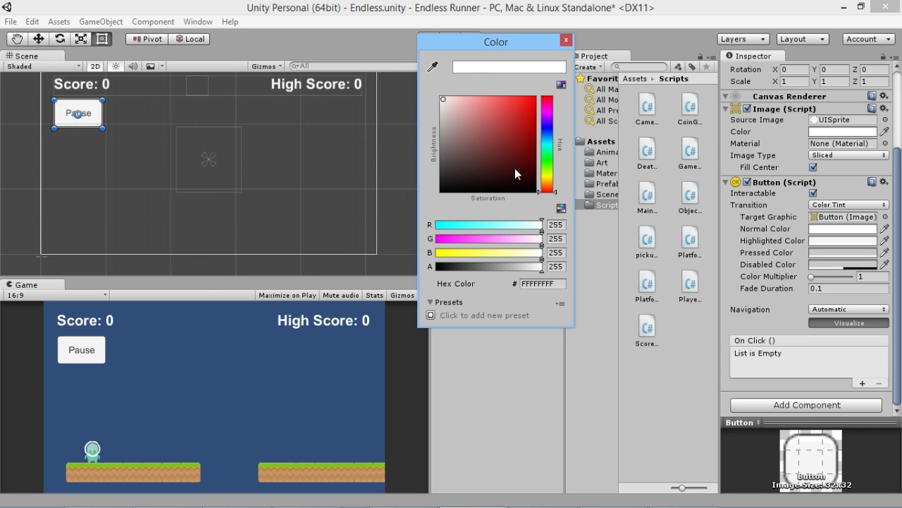
drag(519, 267, 496, 268)
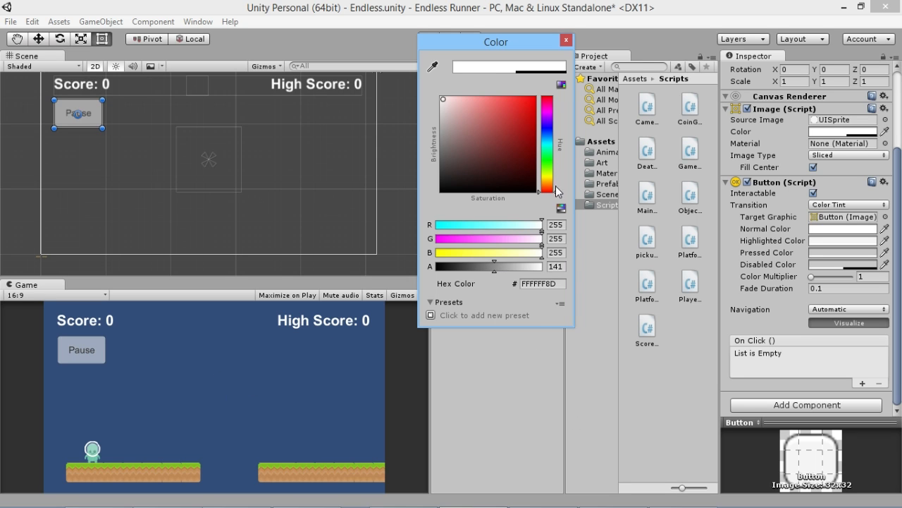
click(566, 40)
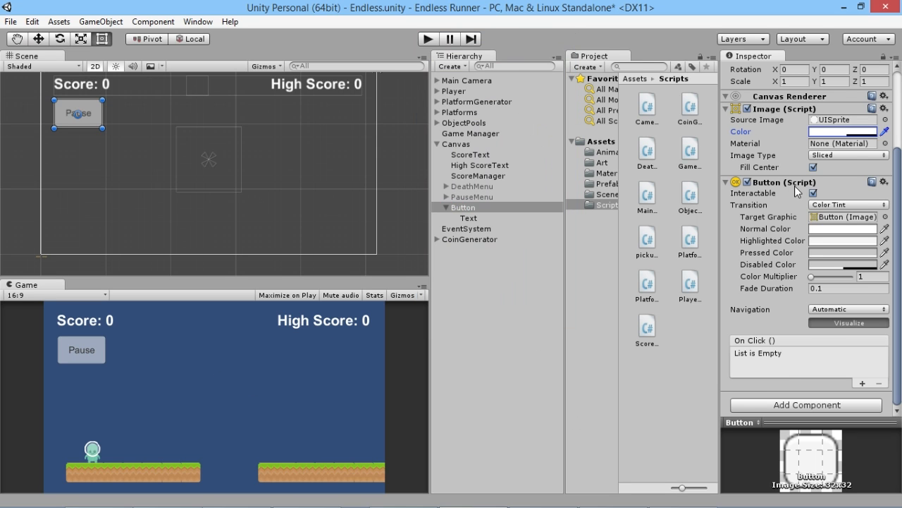
- Anchor the Pause button to the top left of the Canvas, keeping its current place
scroll(797, 189, up, 5)
click(749, 123)
click(789, 230)
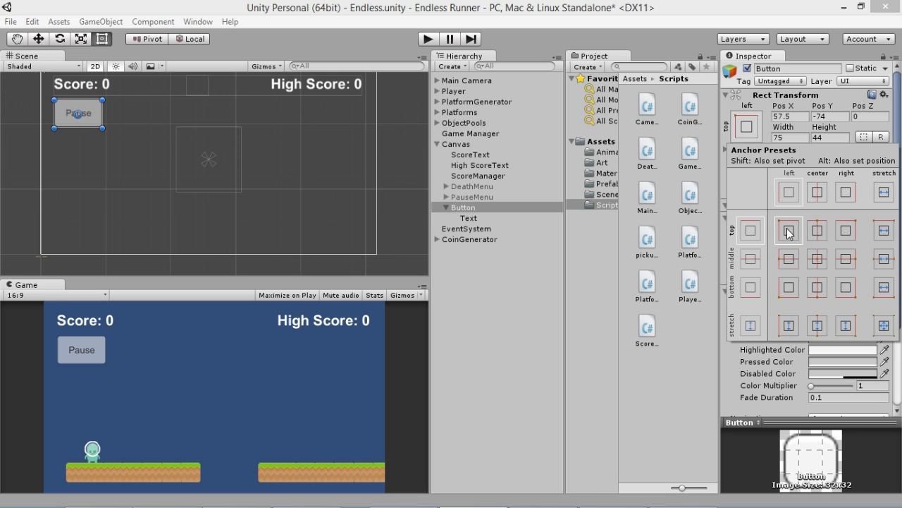
click(678, 17)
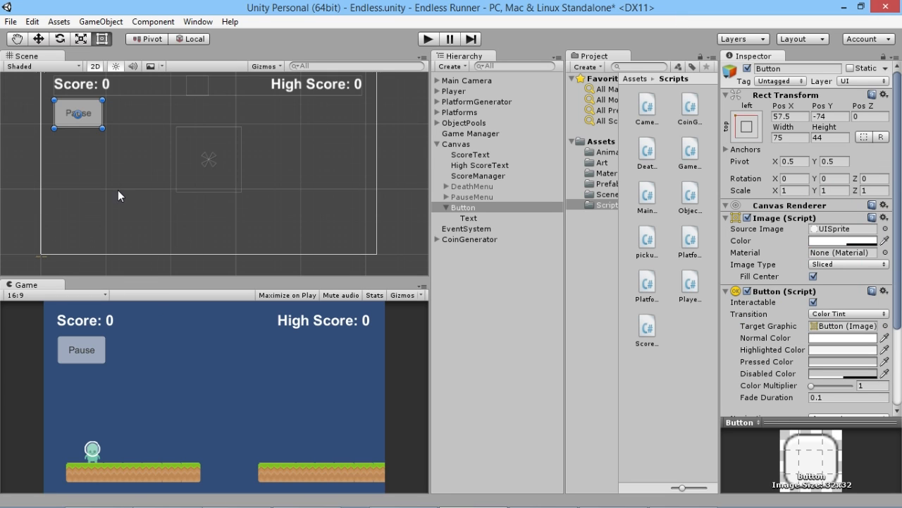
- Create a new C# script named PauseMenu in the Scripts folder
scroll(793, 340, down, 2)
scroll(793, 340, down, 3)
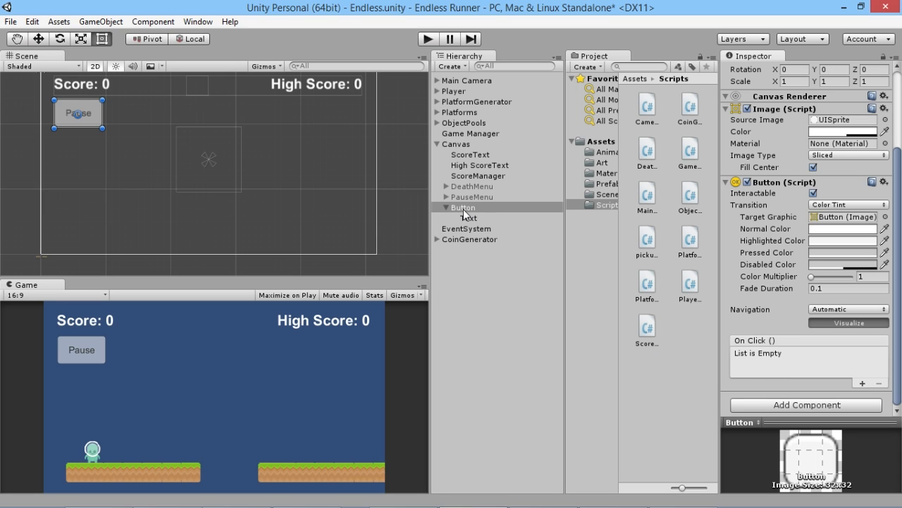
click(688, 335)
right_click(691, 329)
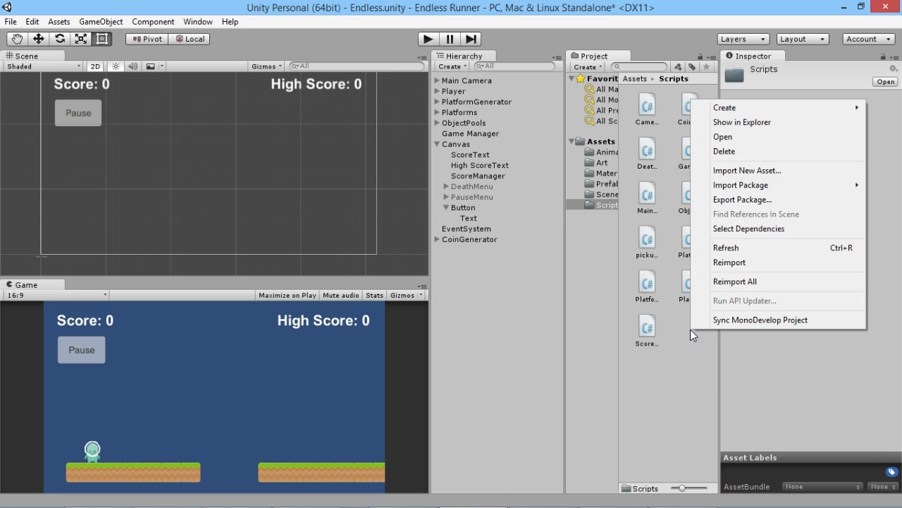
mouse_move(726, 107)
click(579, 126)
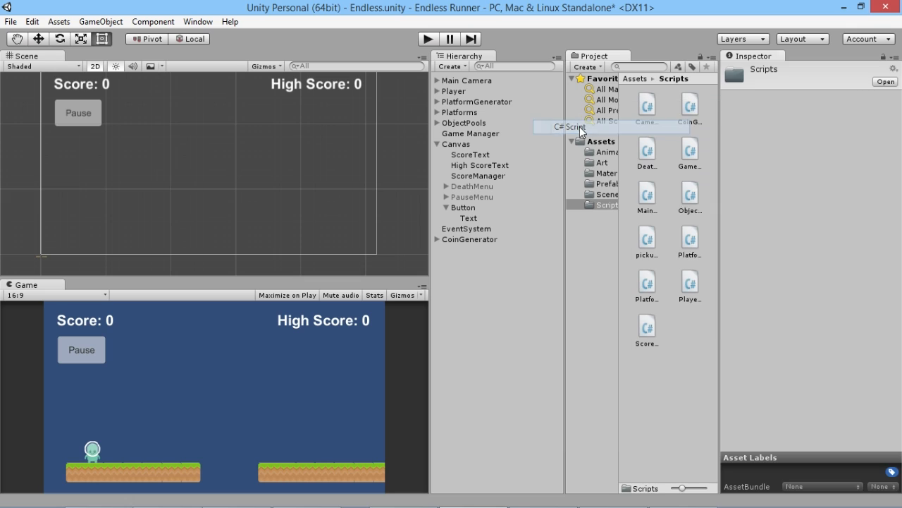
text(Pause)
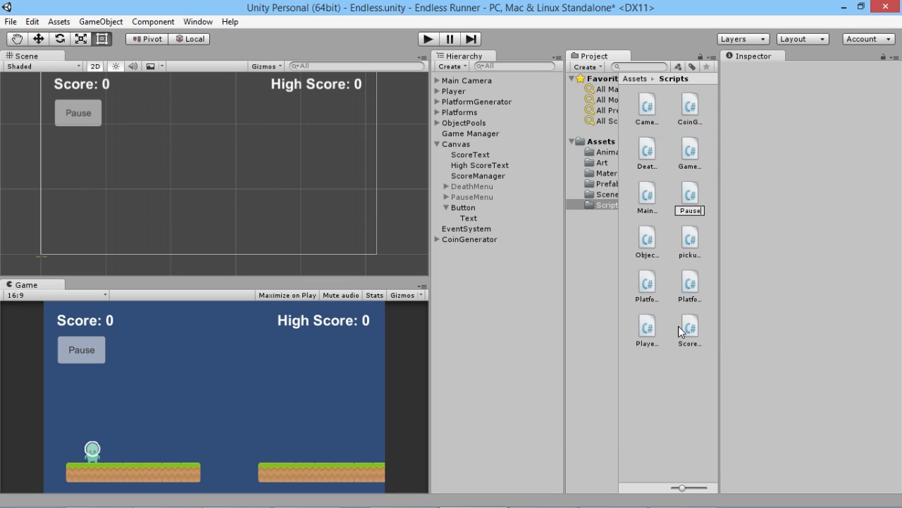
text(Menu)
key(Return)
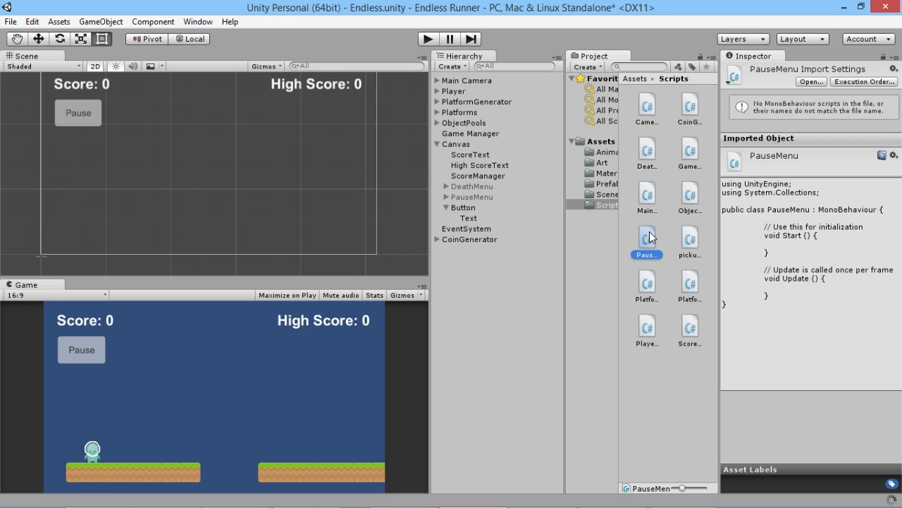
- Switch to MonoDevelop and copy the mainMenuLevel variable plus the RestartGame and QuitToMain methods from DeathMenu.cs
click(681, 499)
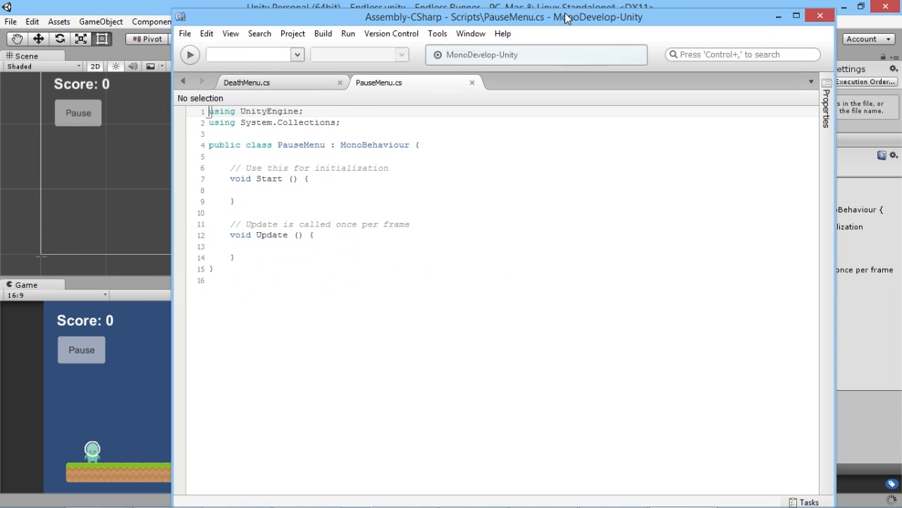
drag(565, 13, 565, 9)
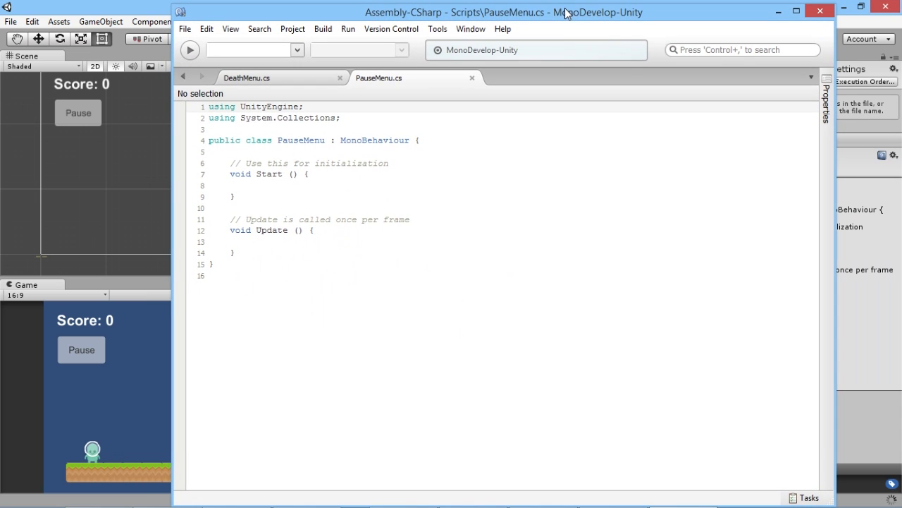
click(301, 81)
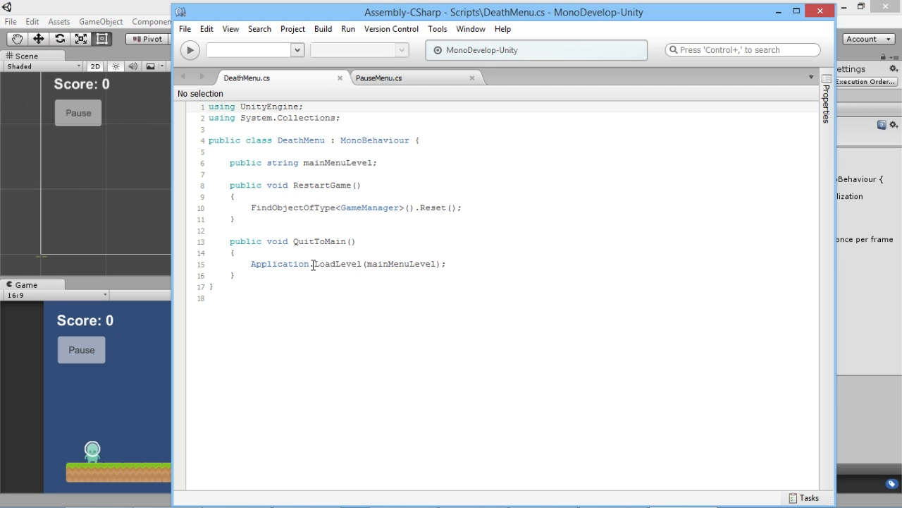
drag(248, 277, 228, 169)
key(ctrl+c)
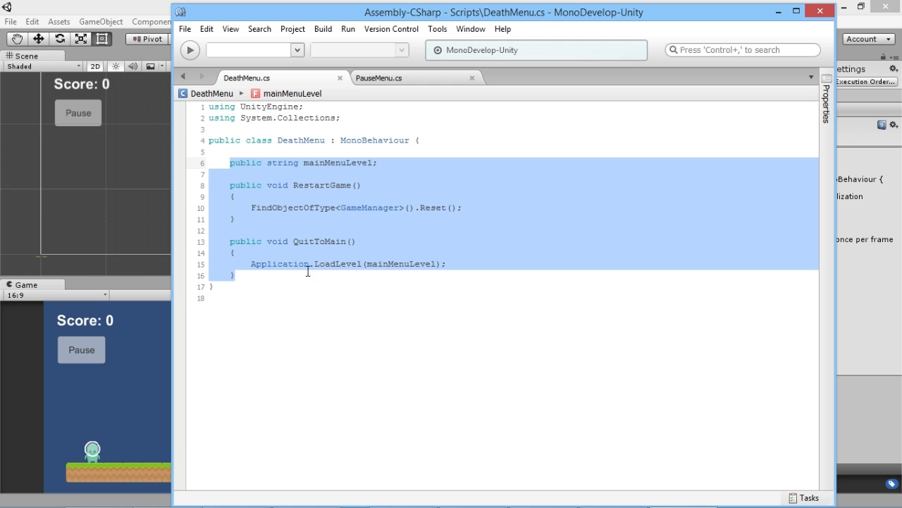
- Replace the default Start and Update methods in PauseMenu.cs with the code copied from DeathMenu.cs
click(378, 80)
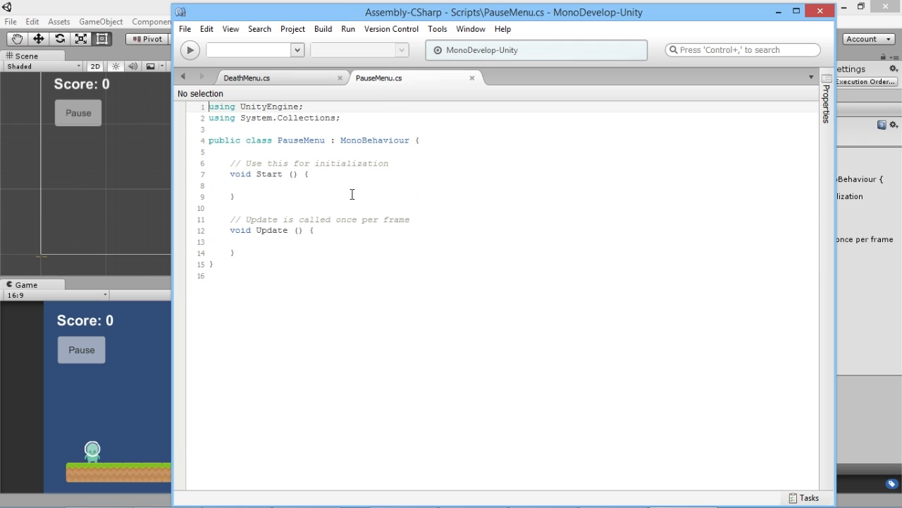
drag(250, 253, 230, 164)
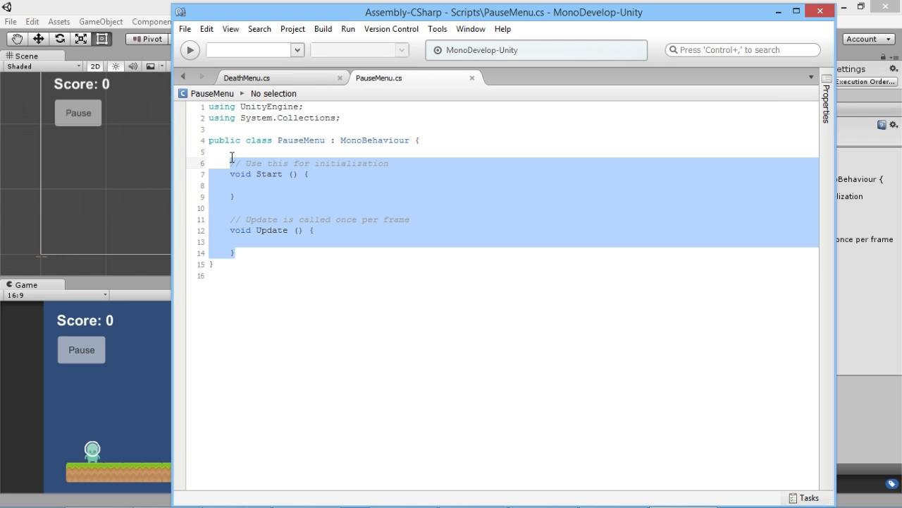
key(BackSpace)
key(ctrl+v)
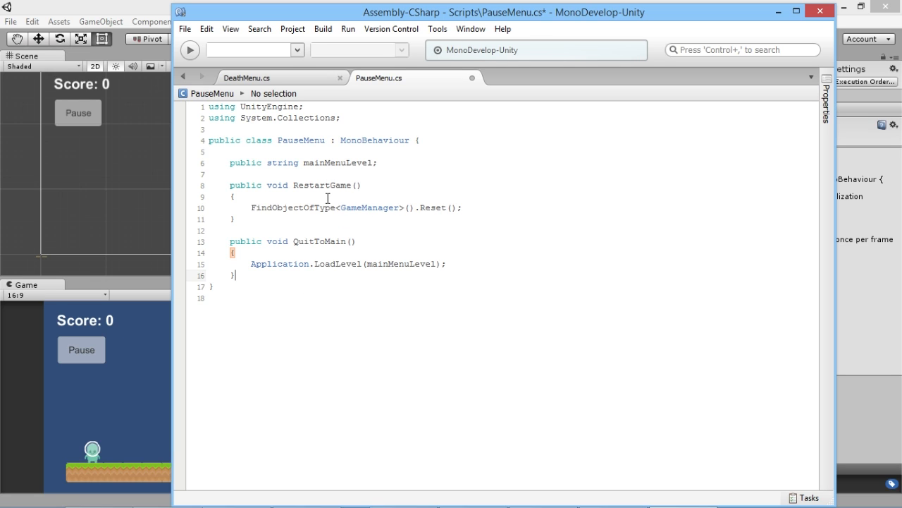
- Add an empty public void PauseGame() method below the mainMenuLevel variable in PauseMenu.cs
click(395, 164)
key(Return)
key(Return)
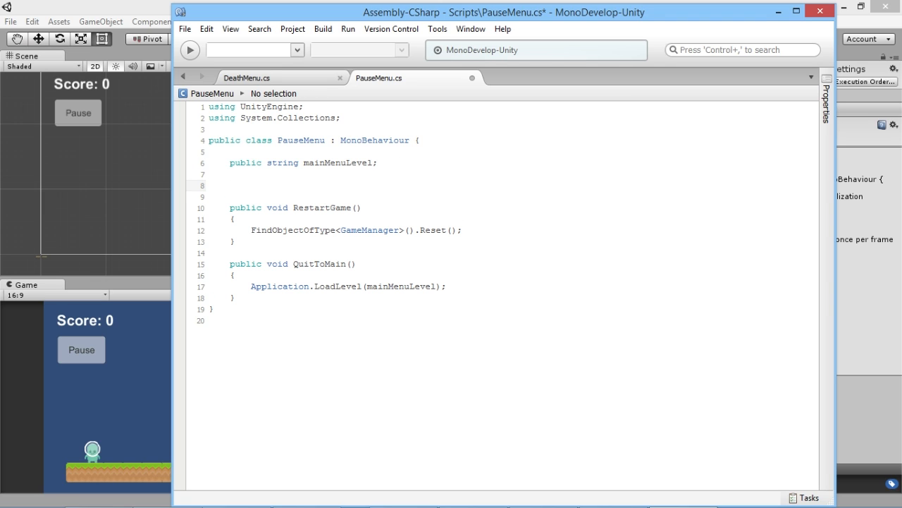
text(public vo)
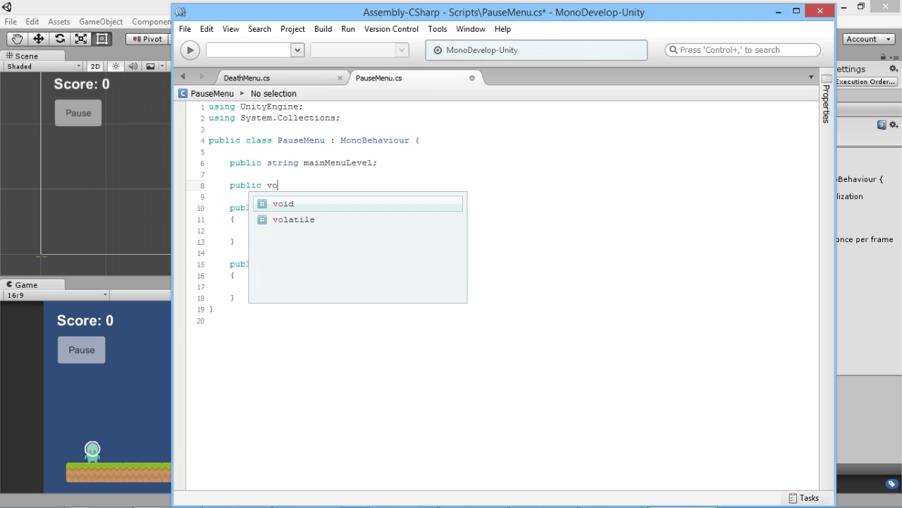
text(id Pause)
key(BackSpace)
text(seGame())
key(Return)
text({)
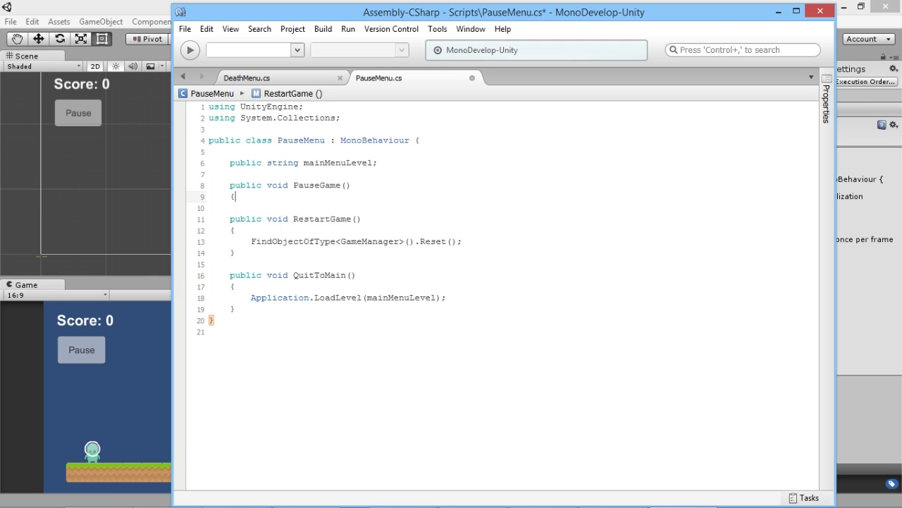
key(Return)
key(Return)
text(})
- Add an empty public void ResumeGame() method between PauseGame and RestartGame
key(Return)
key(Return)
text(p)
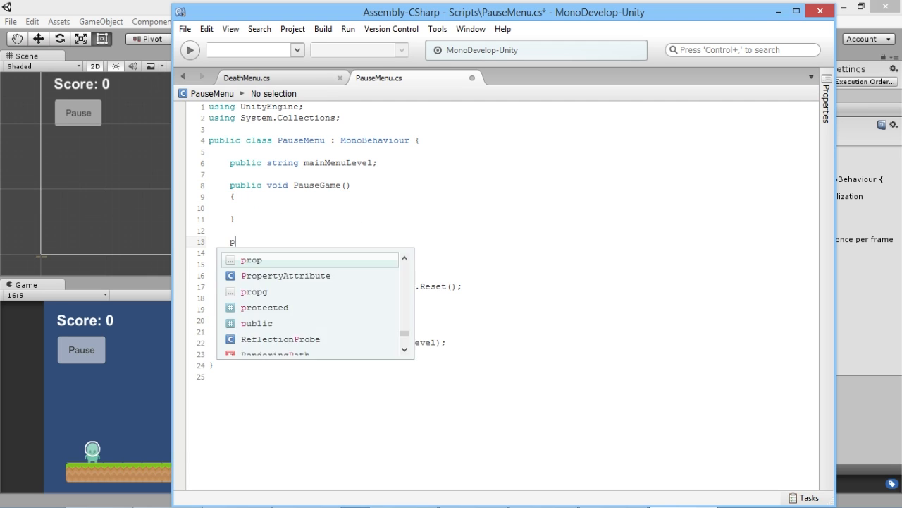
text(ublic void )
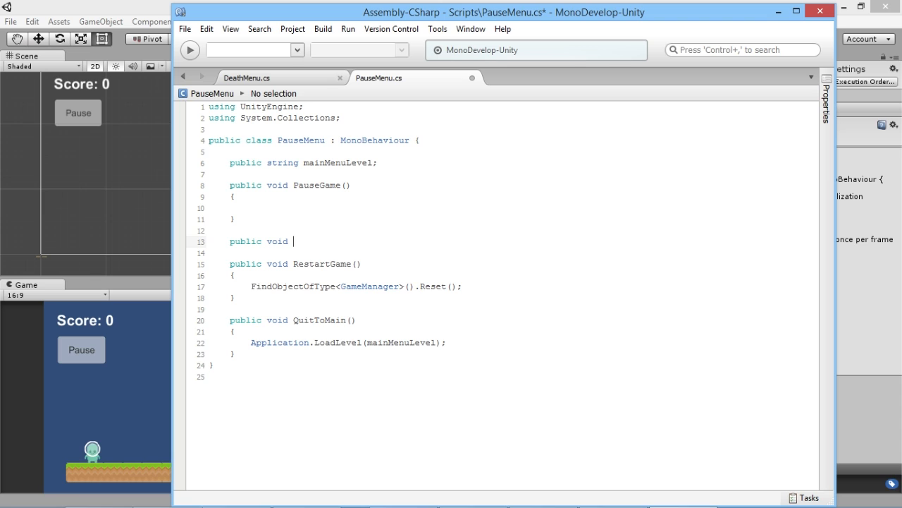
text(ResumeGame())
key(Return)
text({)
key(Return)
key(Return)
text(})
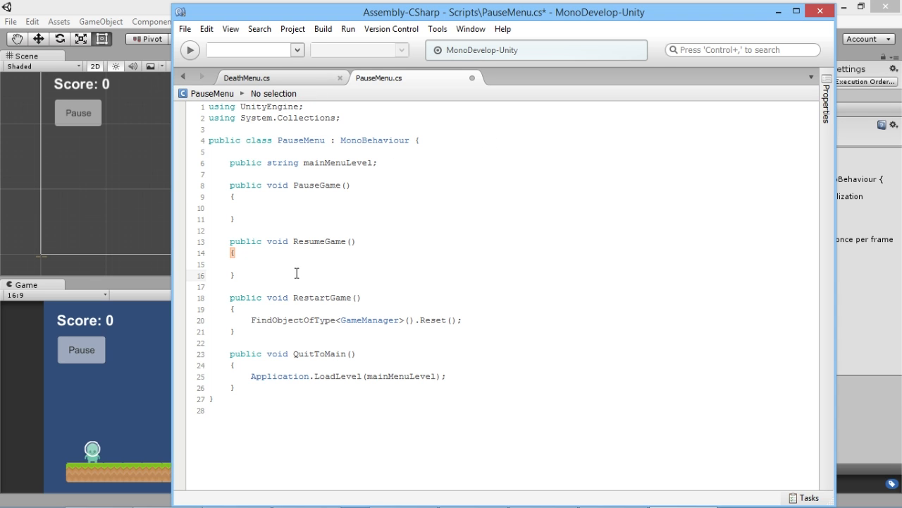
- Save PauseMenu.cs and switch back to the Unity editor
drag(476, 19, 605, 17)
key(ctrl+s)
click(238, 3)
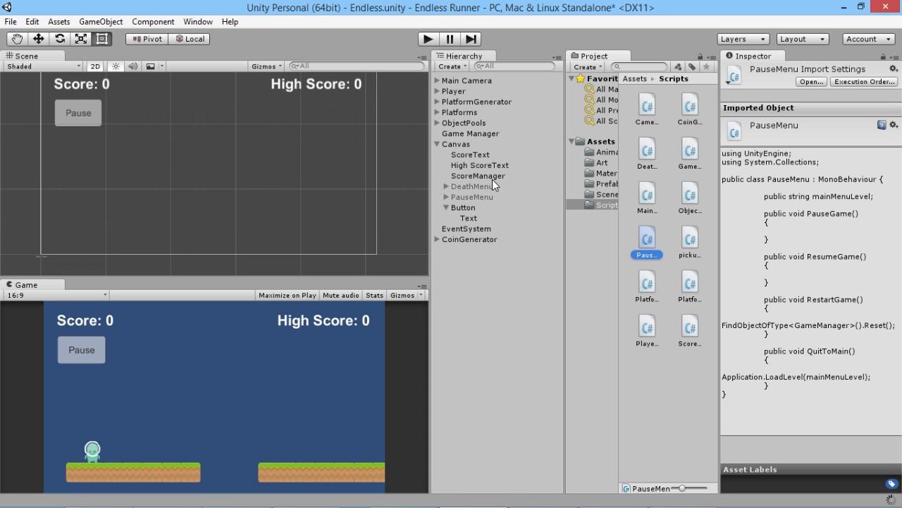
- Rename the Canvas's Button object as Pause Button
click(465, 197)
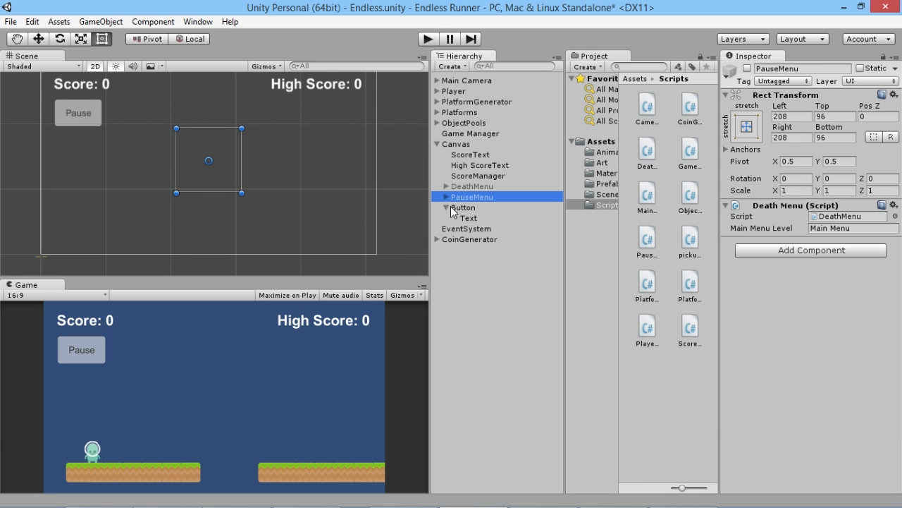
click(452, 187)
click(447, 187)
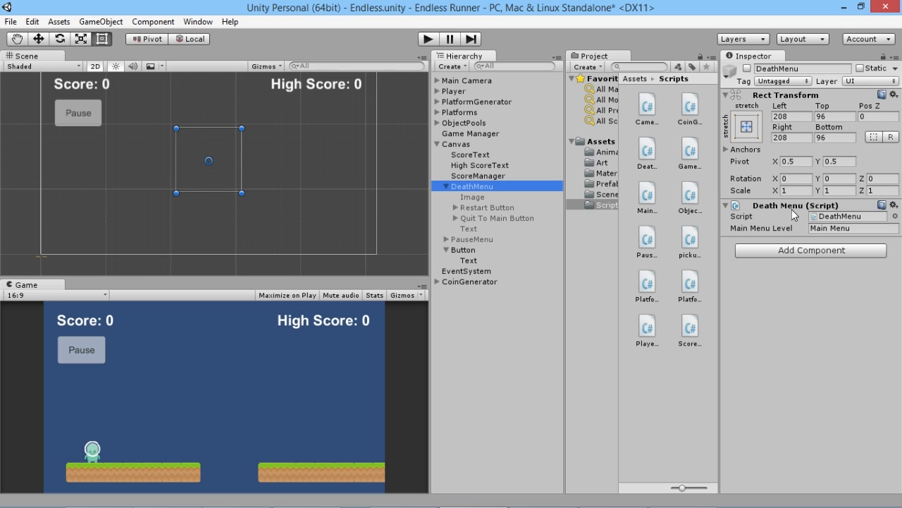
click(455, 252)
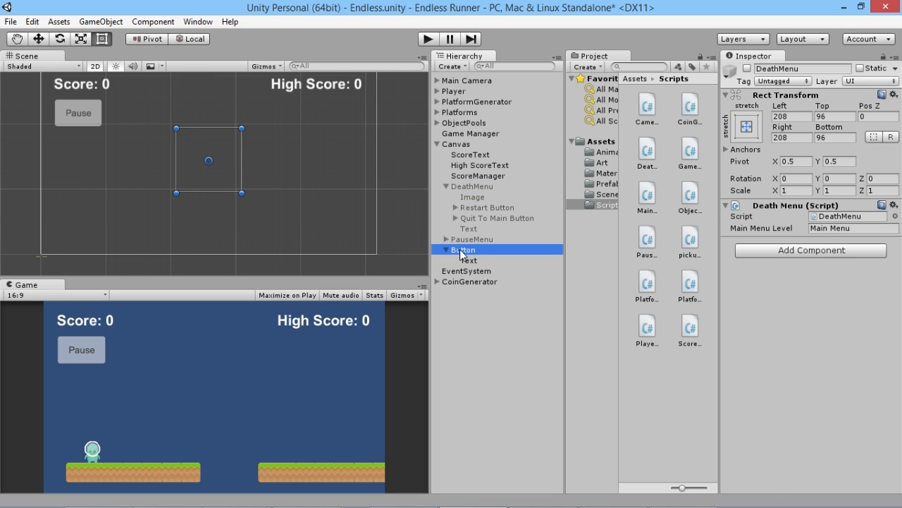
click(463, 251)
key(Home)
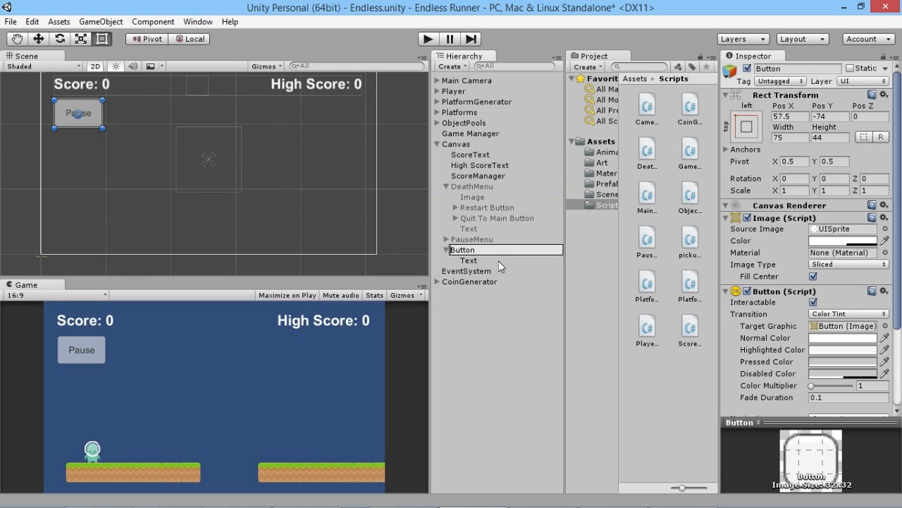
text(Pause)
key(Return)
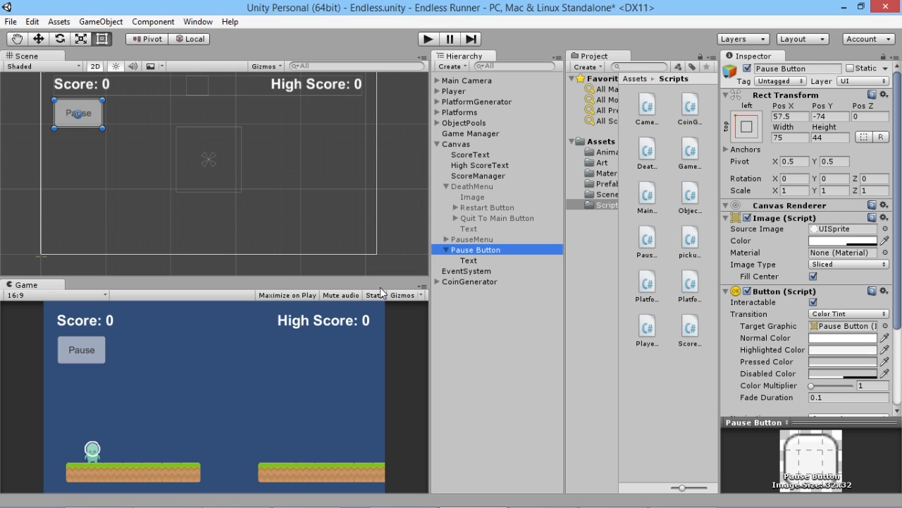
- Add the Pause Menu script component to the Pause Button and set its Main Menu Level to Main Menu
click(474, 242)
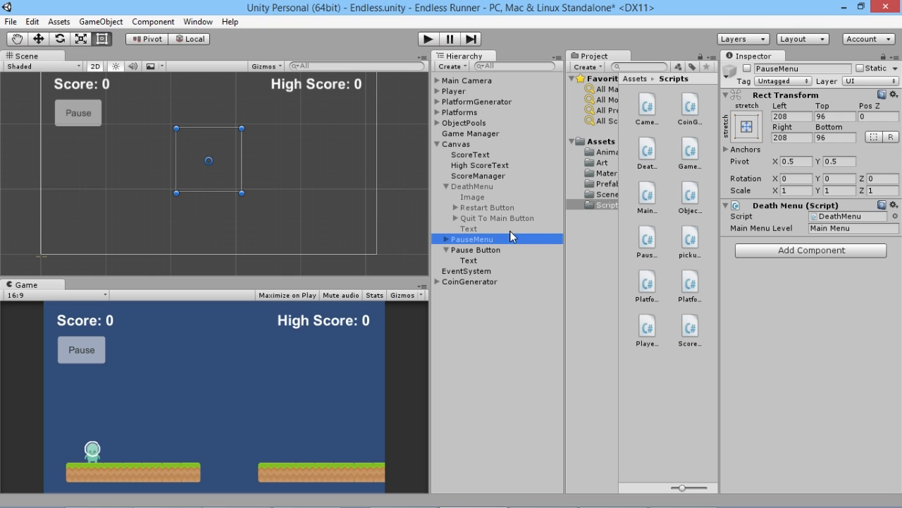
click(486, 250)
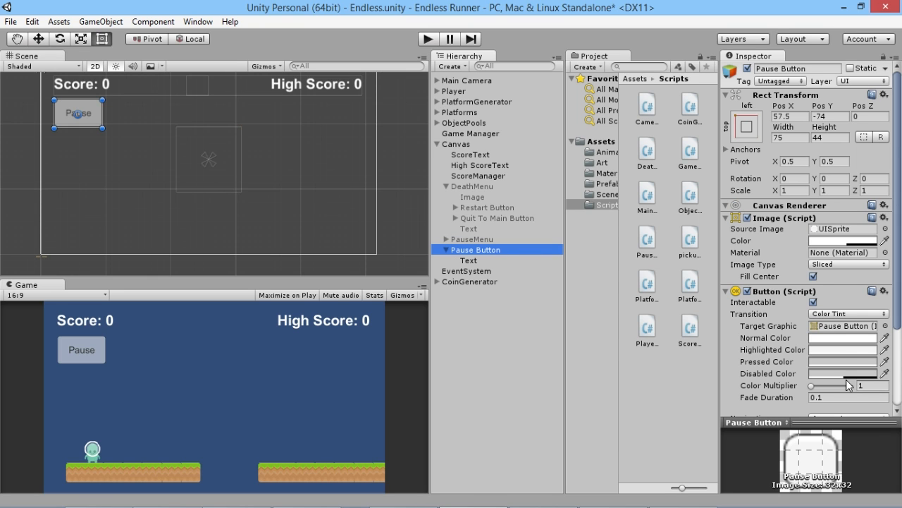
scroll(837, 363, down, 3)
click(816, 408)
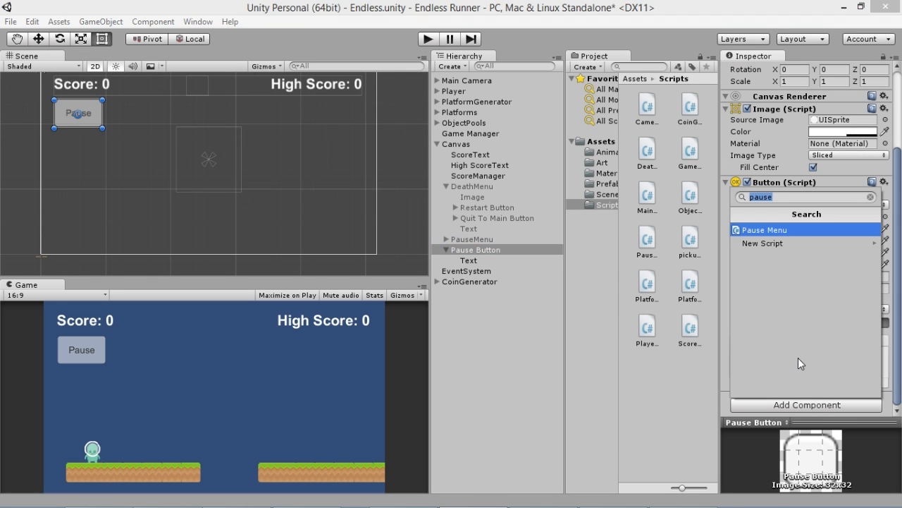
key(BackSpace)
text(pause)
click(778, 230)
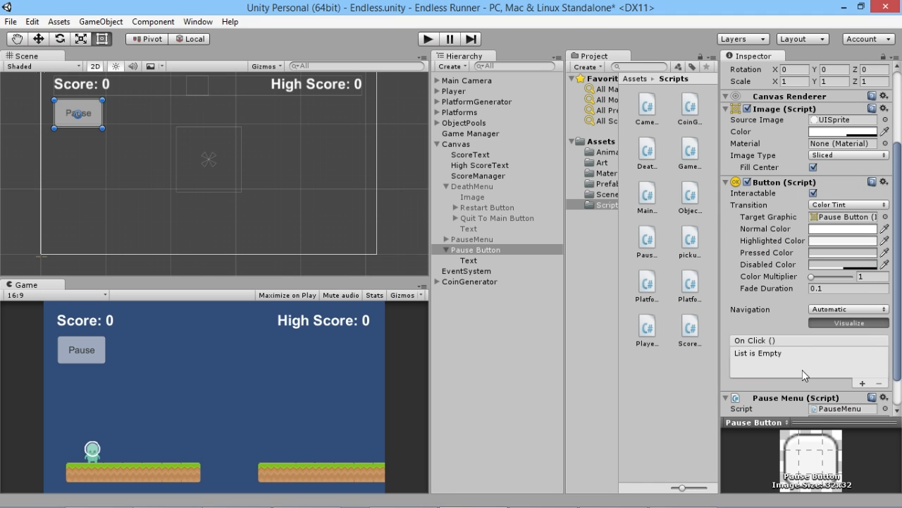
scroll(786, 346, down, 2)
click(830, 385)
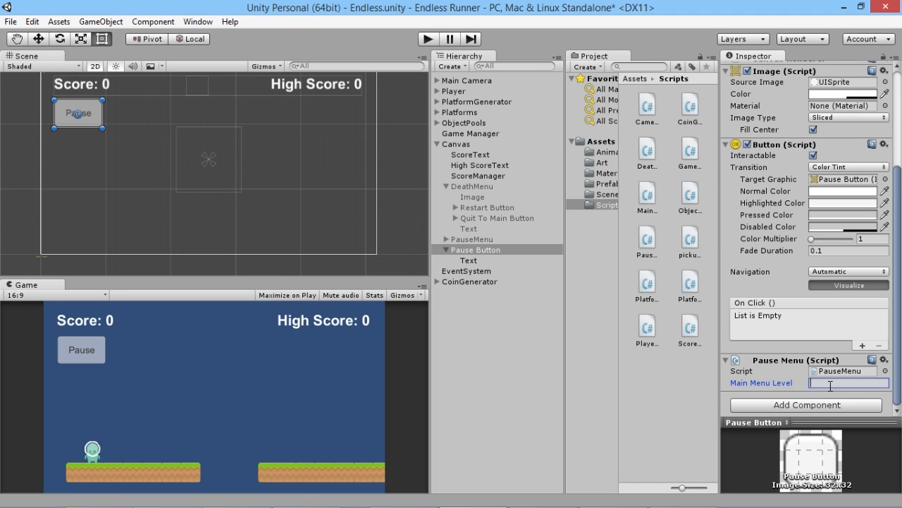
text(Main Menu)
- Add an On Click event to the Pause Button that targets the button itself and calls PauseMenu.PauseGame
click(862, 345)
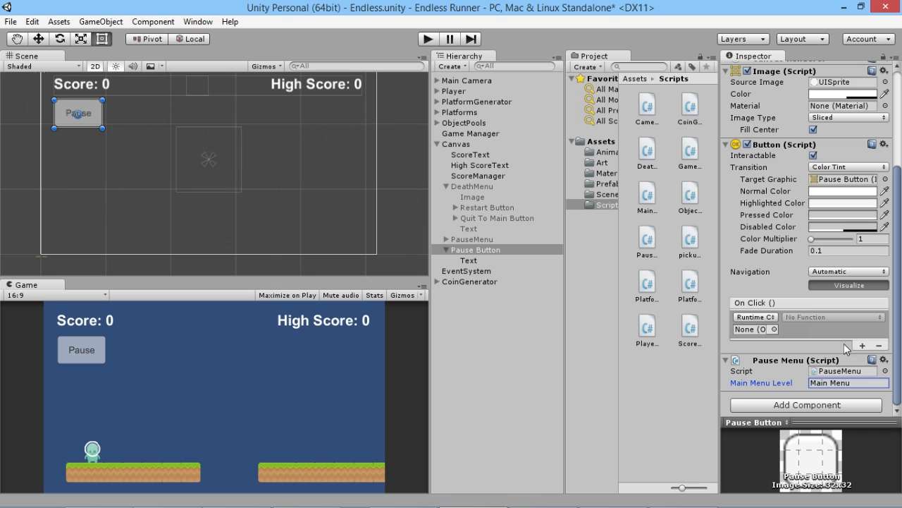
drag(467, 249, 751, 337)
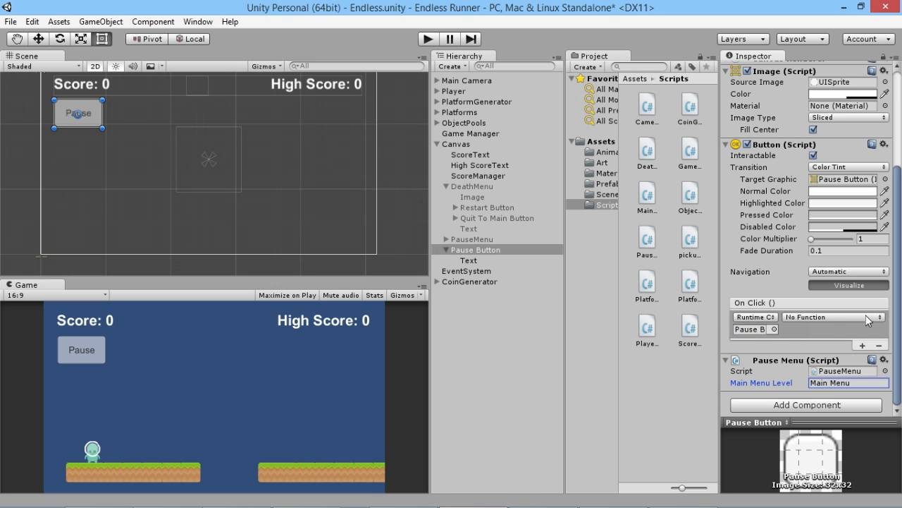
click(844, 318)
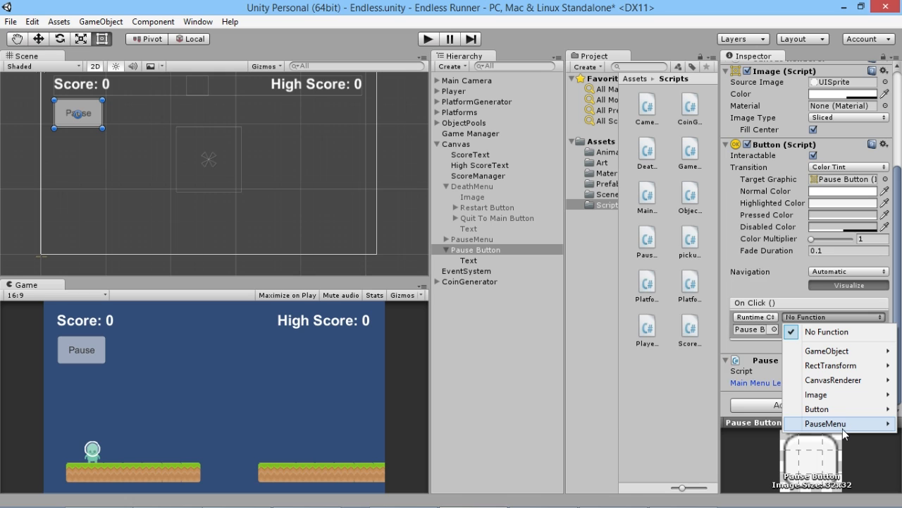
mouse_move(842, 424)
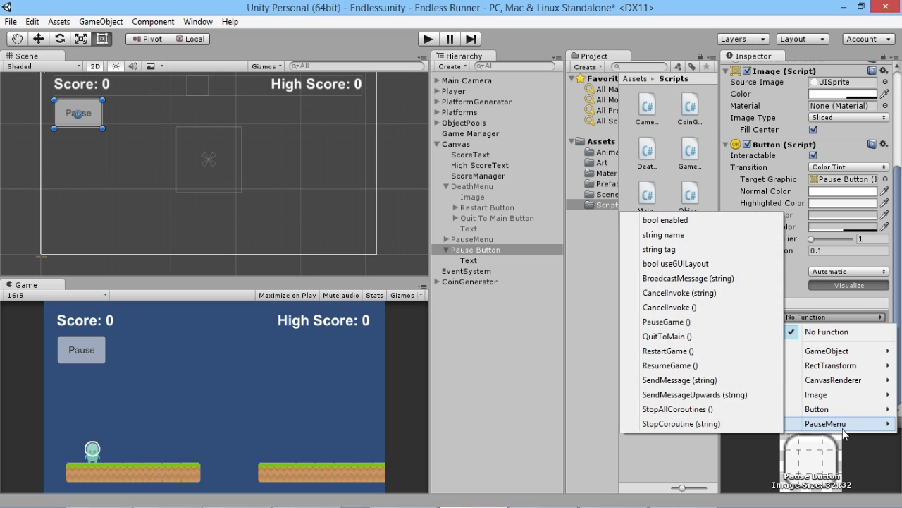
click(666, 322)
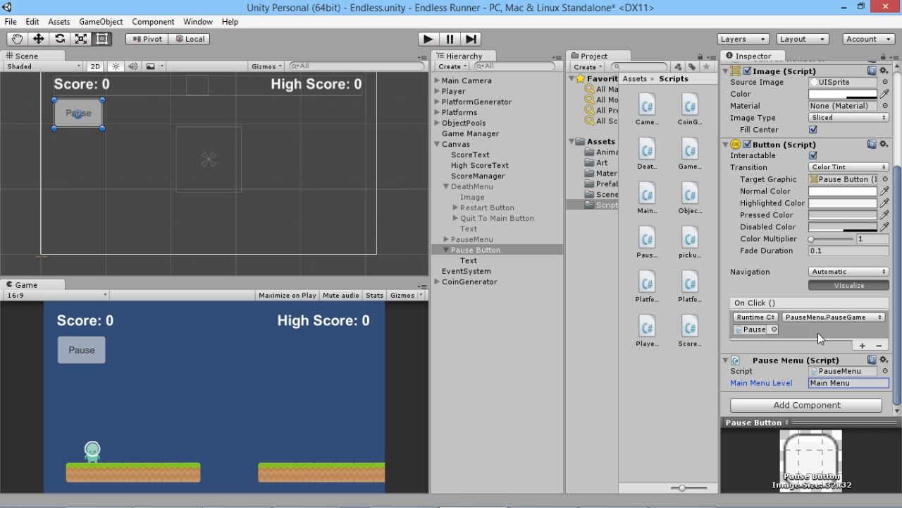
click(446, 240)
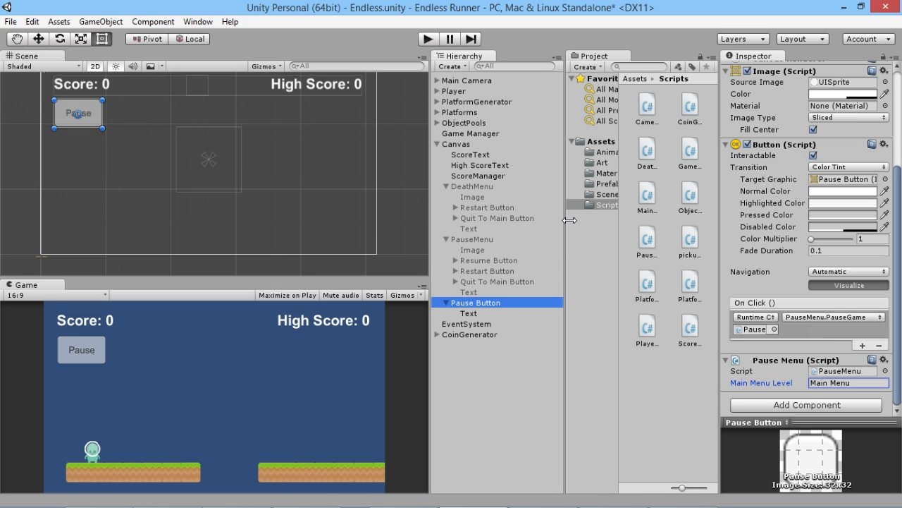
click(504, 260)
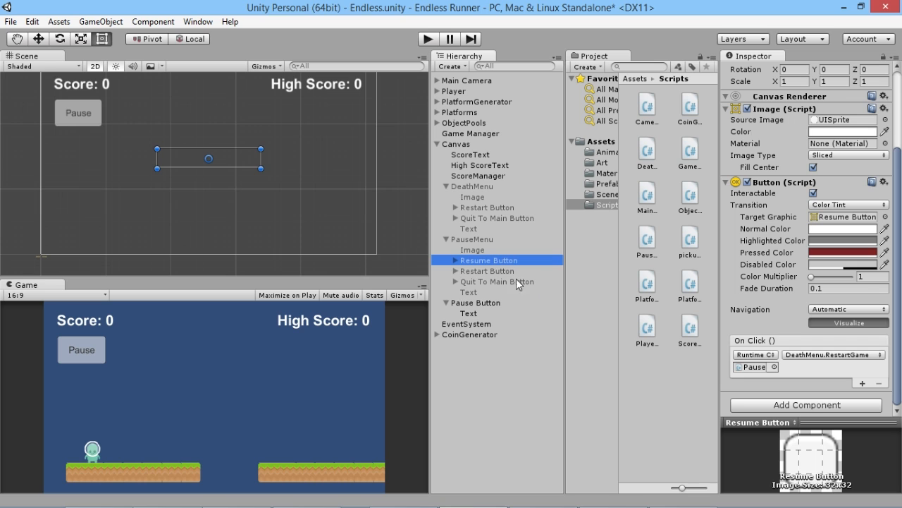
click(828, 356)
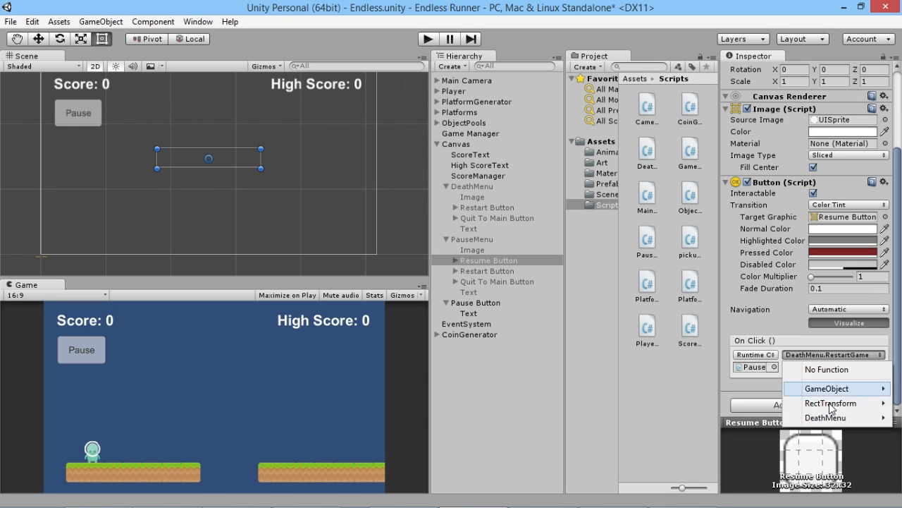
mouse_move(827, 417)
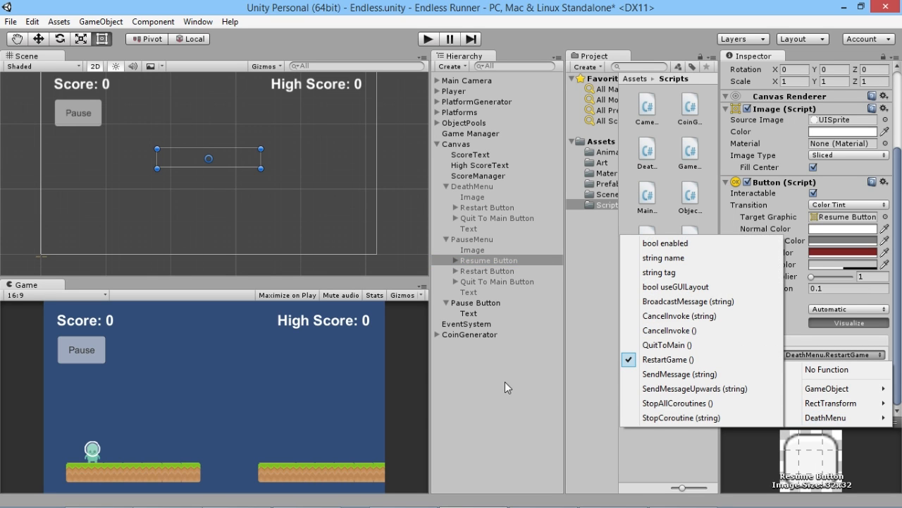
- Remove the Death Menu script component from the PauseMenu object
click(486, 239)
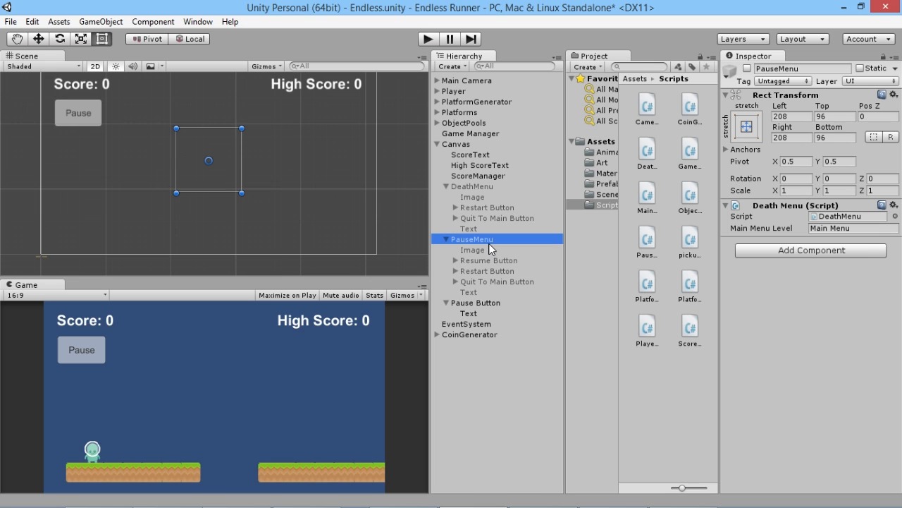
click(893, 205)
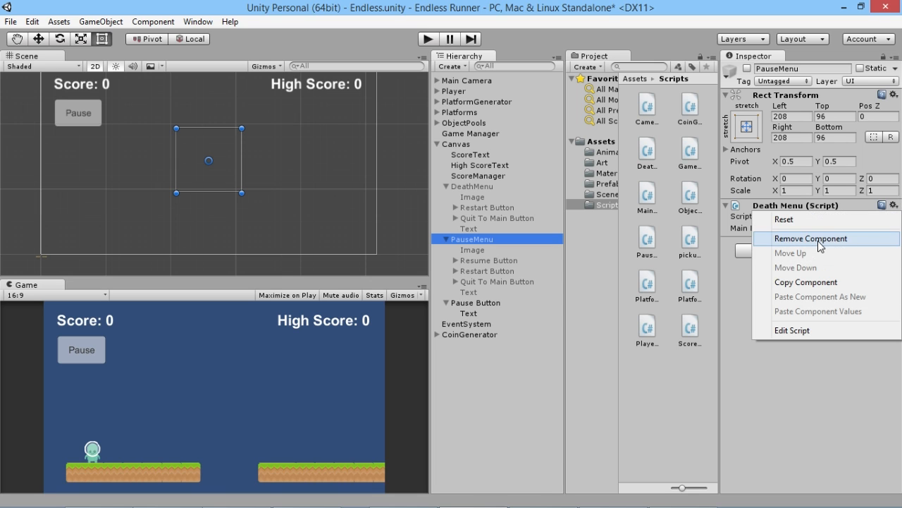
click(839, 238)
- Set the Resume Button's On Click event to target the Pause Button object and call PauseMenu.ResumeGame
click(481, 253)
click(483, 261)
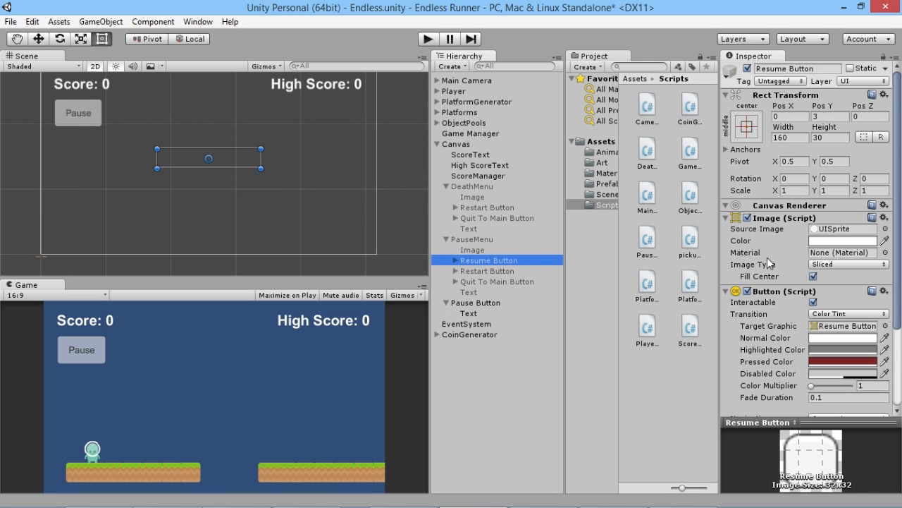
scroll(781, 317, down, 5)
drag(480, 303, 756, 372)
click(816, 354)
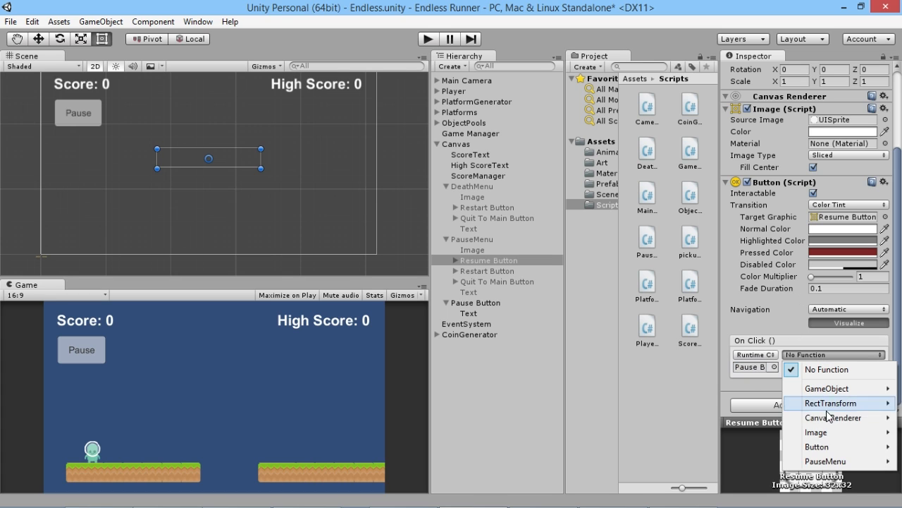
mouse_move(830, 463)
click(670, 402)
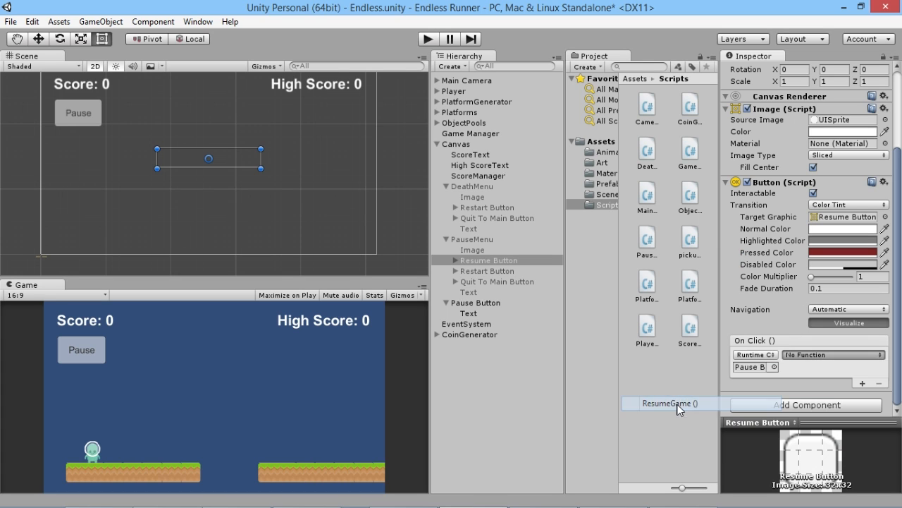
- Set the On Click event of PauseMenu's Restart Button to target the Pause Button object and call PauseMenu.RestartGame
click(486, 269)
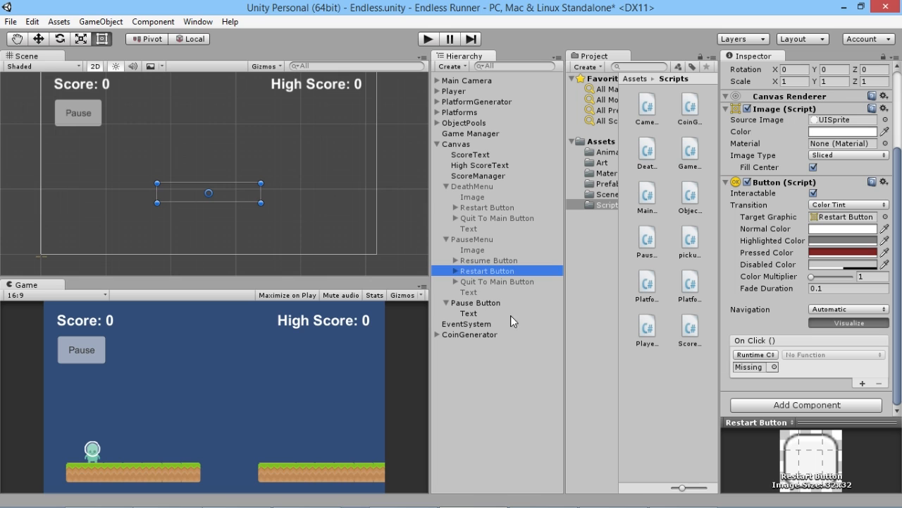
drag(477, 303, 753, 366)
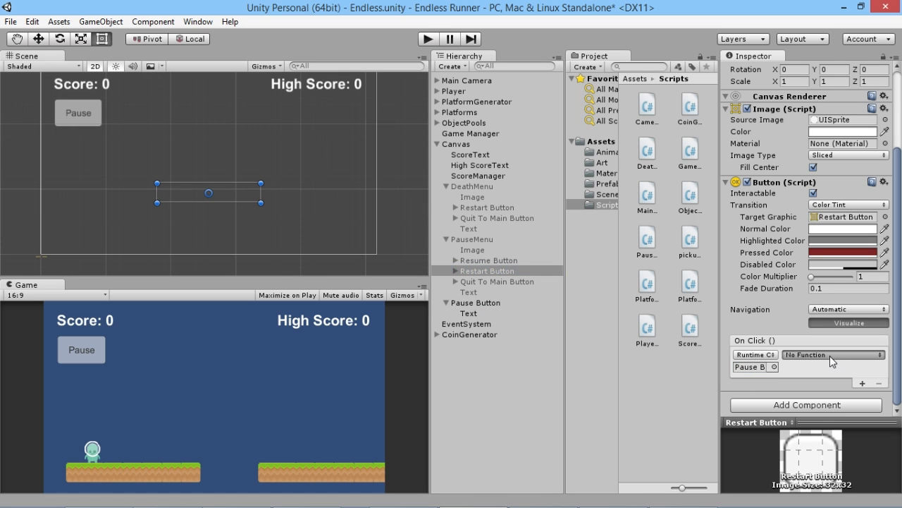
click(830, 355)
mouse_move(836, 462)
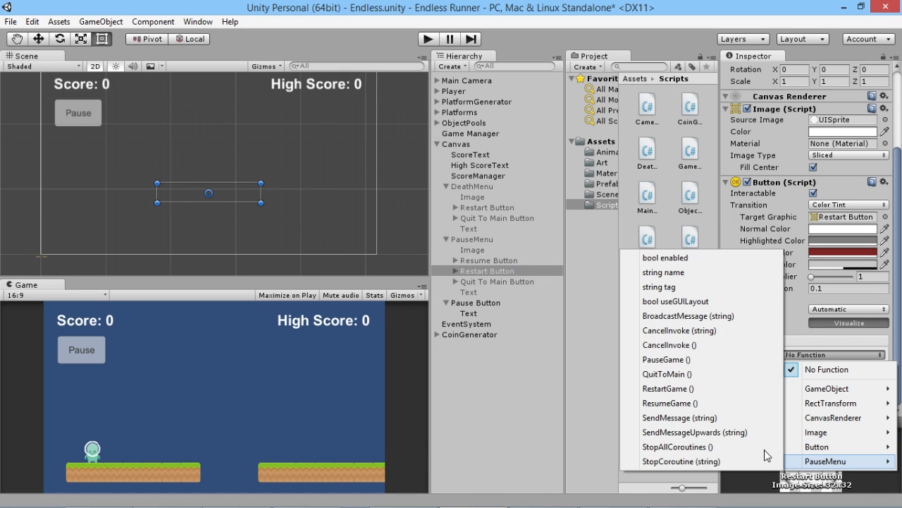
click(669, 389)
- Set the On Click event of PauseMenu's Quit To Main Button to target the Pause Button object and call PauseMenu.QuitToMain
click(487, 282)
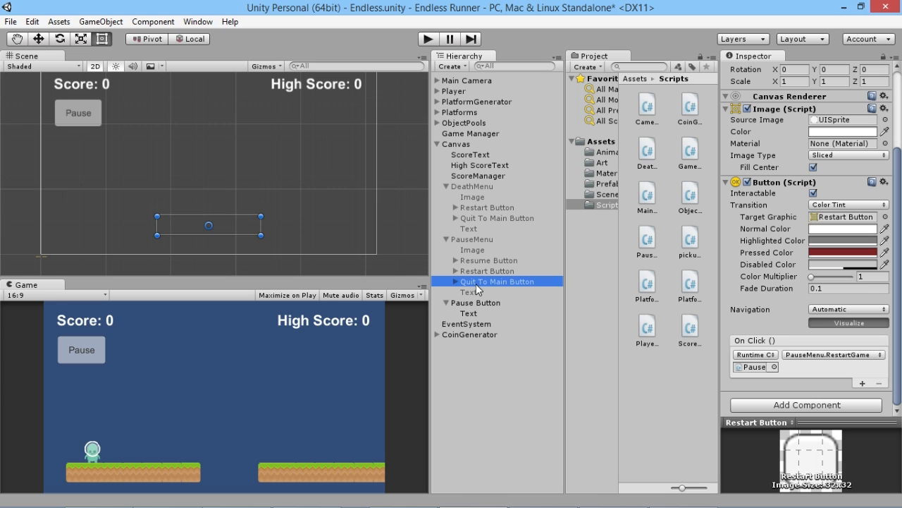
drag(474, 305, 744, 368)
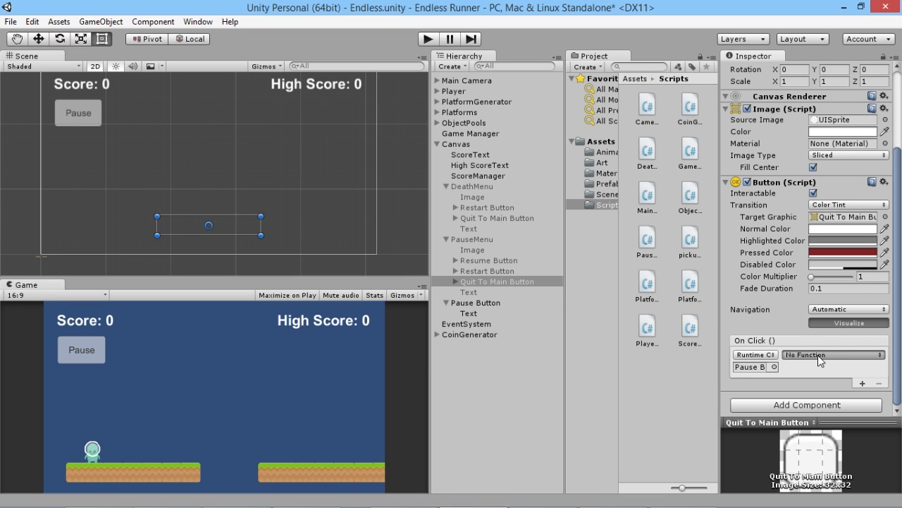
click(818, 355)
mouse_move(831, 466)
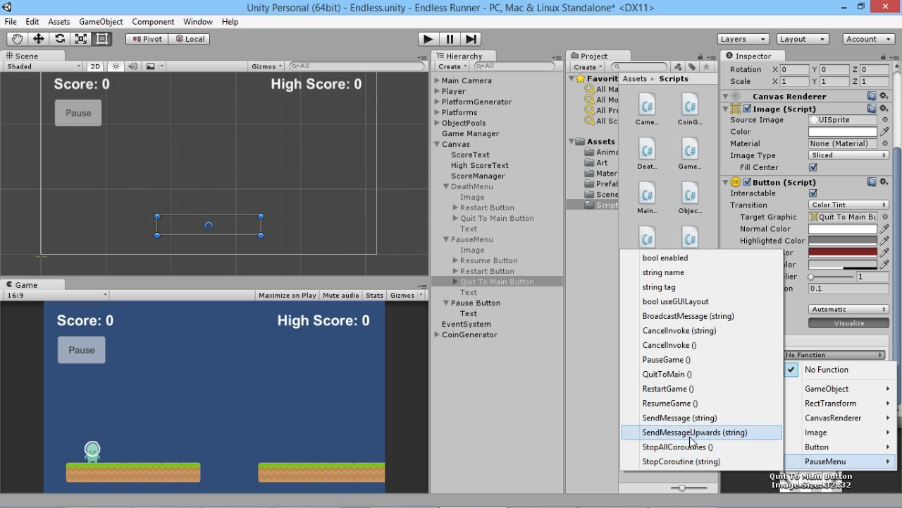
click(666, 375)
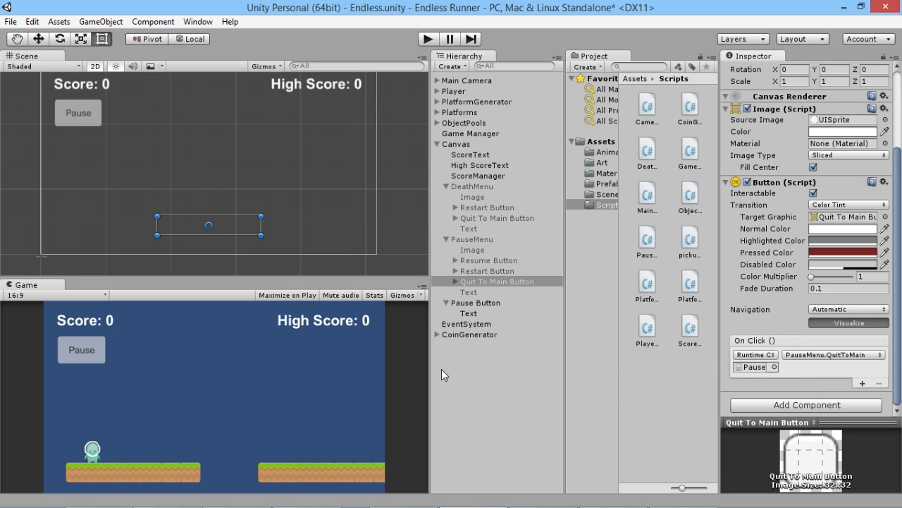
- Switch to PauseMenu.cs in MonoDevelop and insert two blank lines below the mainMenuLevel declaration
click(676, 501)
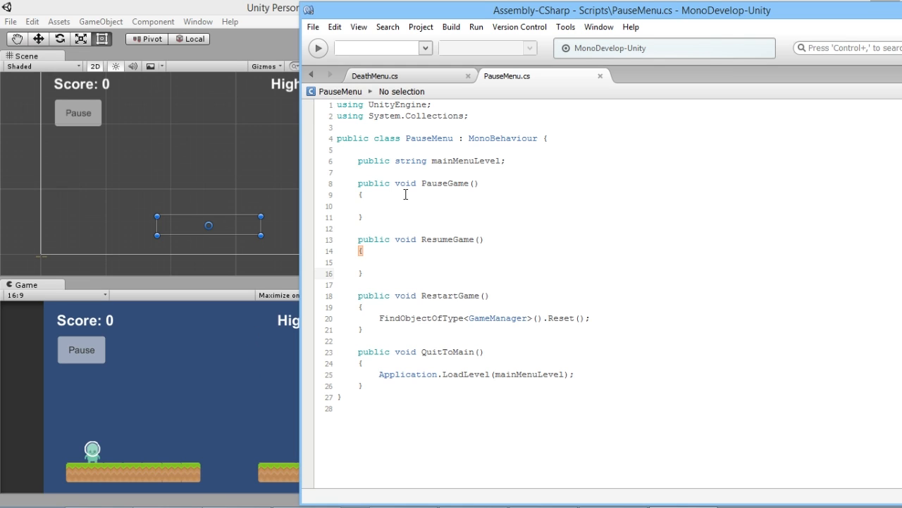
click(495, 162)
click(510, 163)
key(Return)
key(Return)
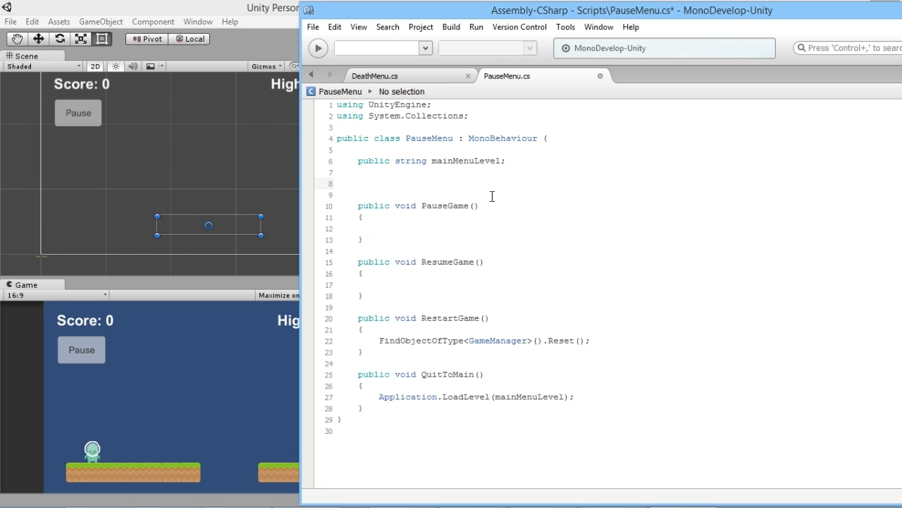
- Add the statement Time.timeScale = 0f; to the body of PauseGame()
click(443, 227)
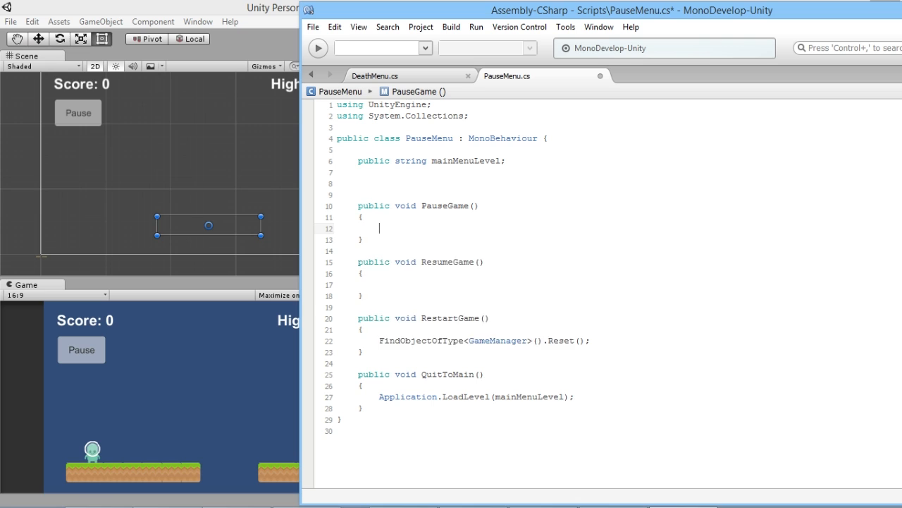
text(Time.timeScale = 0)
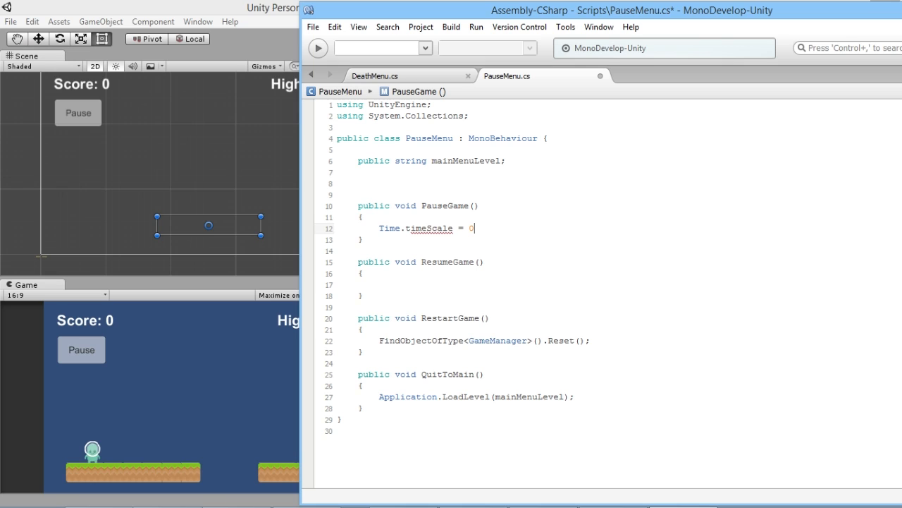
text(f;)
- Copy the time scale statement from PauseGame() into ResumeGame() and change it to Time.timeScale = 1f;
click(437, 283)
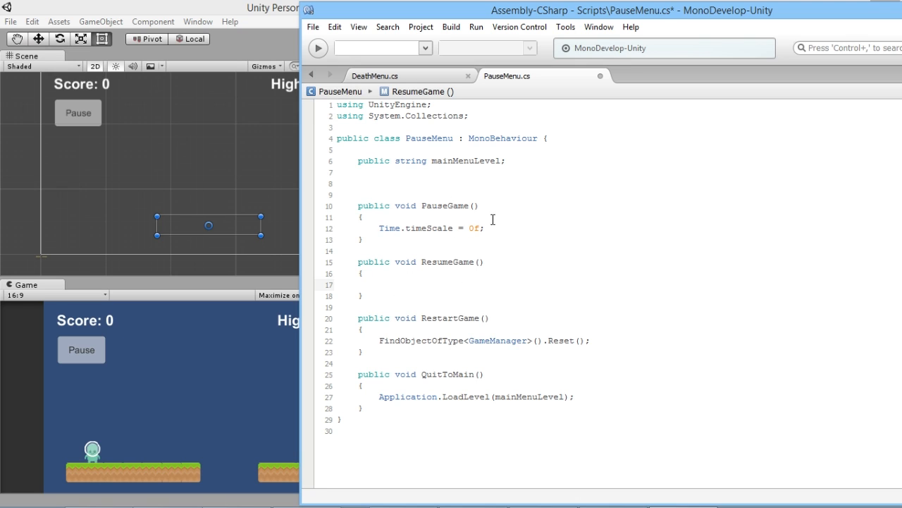
drag(484, 227, 379, 228)
key(ctrl+c)
click(417, 284)
key(ctrl+v)
click(474, 285)
key(BackSpace)
text(1)
- Copy Time.timeScale = 1f; from ResumeGame() in as the first line of both RestartGame() and QuitToMain()
click(465, 330)
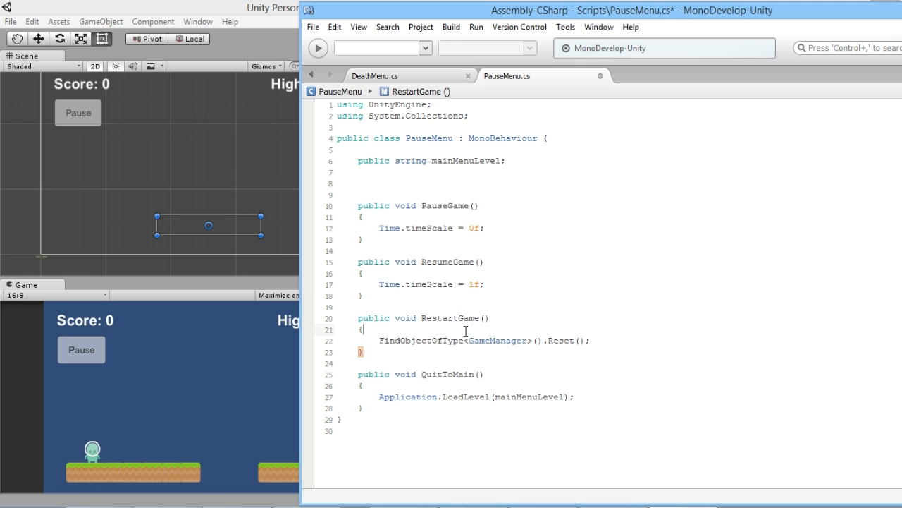
key(Return)
drag(486, 284, 380, 284)
key(ctrl+c)
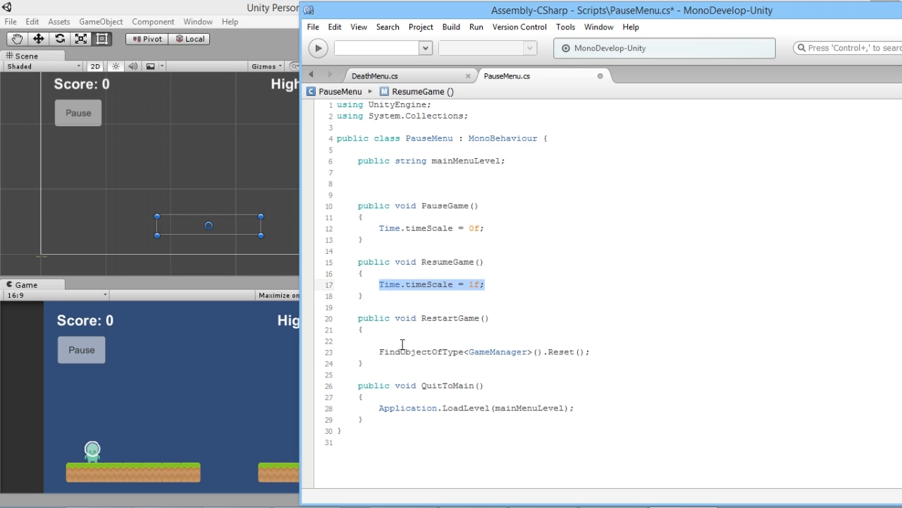
click(402, 340)
key(ctrl+v)
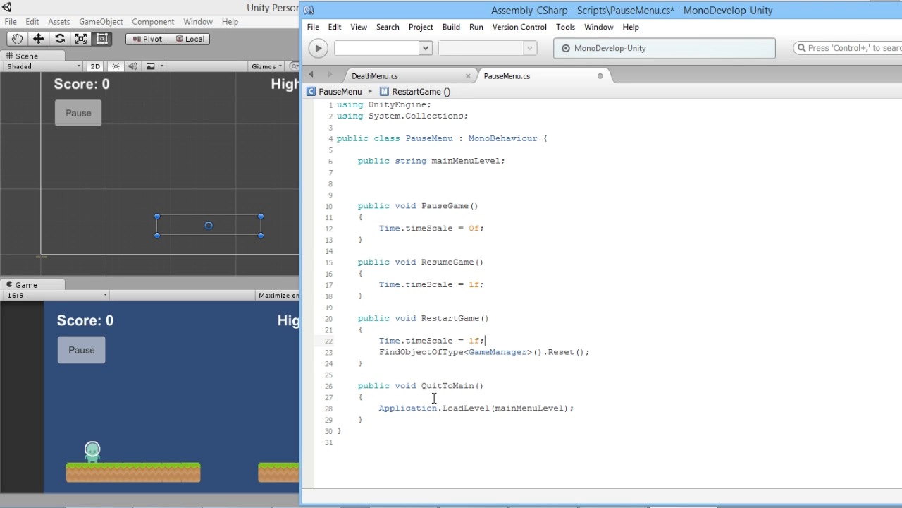
click(393, 402)
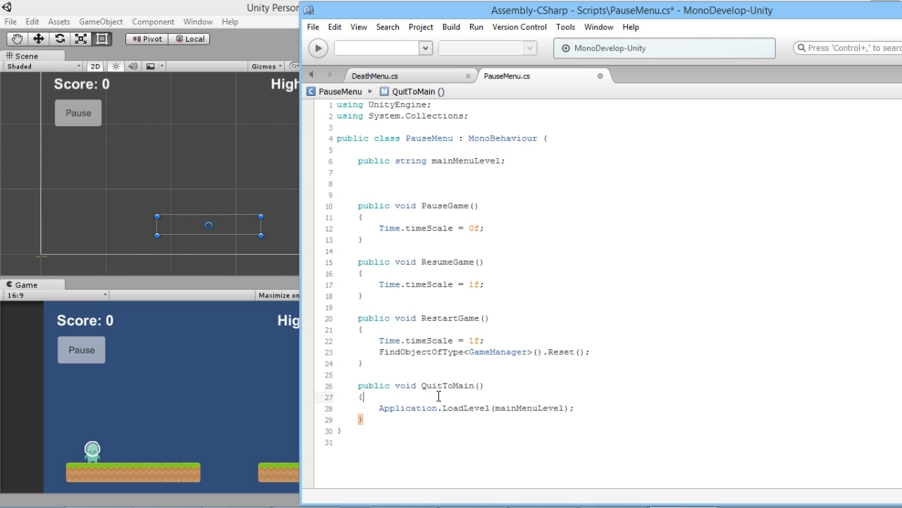
key(Return)
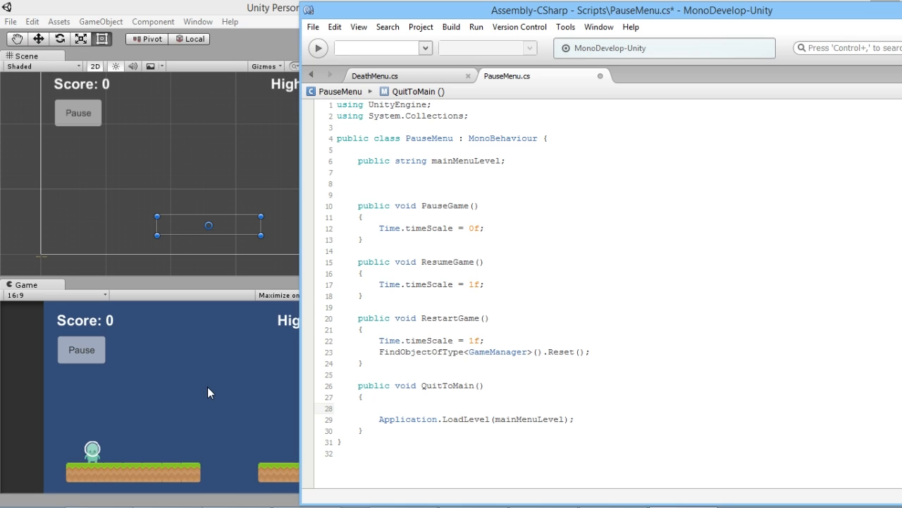
key(ctrl+v)
- Declare public GameObject pauseMenu; below the mainMenuLevel variable
click(460, 182)
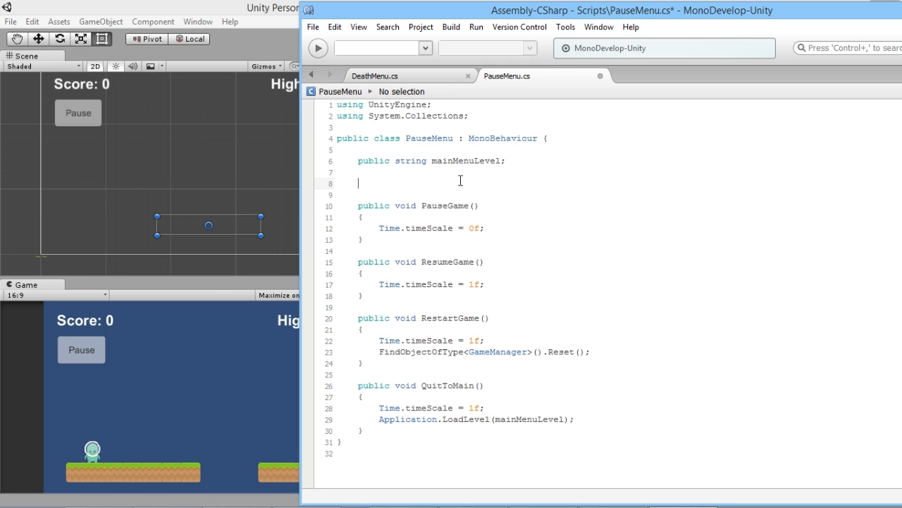
text(publ)
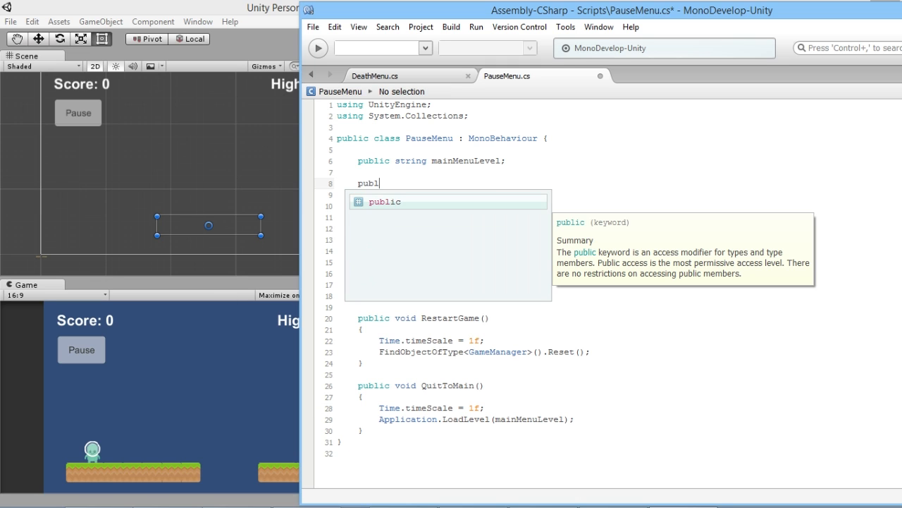
text(ic gam)
key(BackSpace)
key(Return)
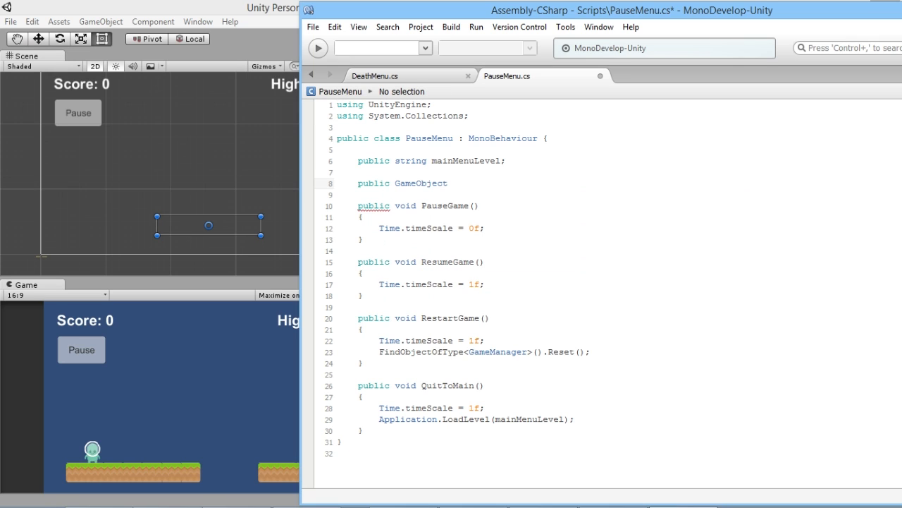
text(pause Menu;)
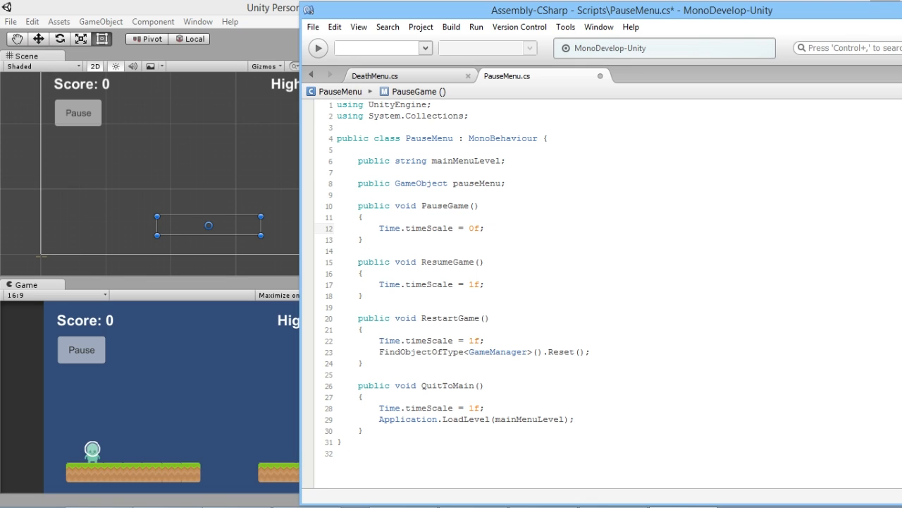
- Add pauseMenu.SetActive(true); below the time scale statement in PauseGame()
key(Return)
text(paus)
key(Return)
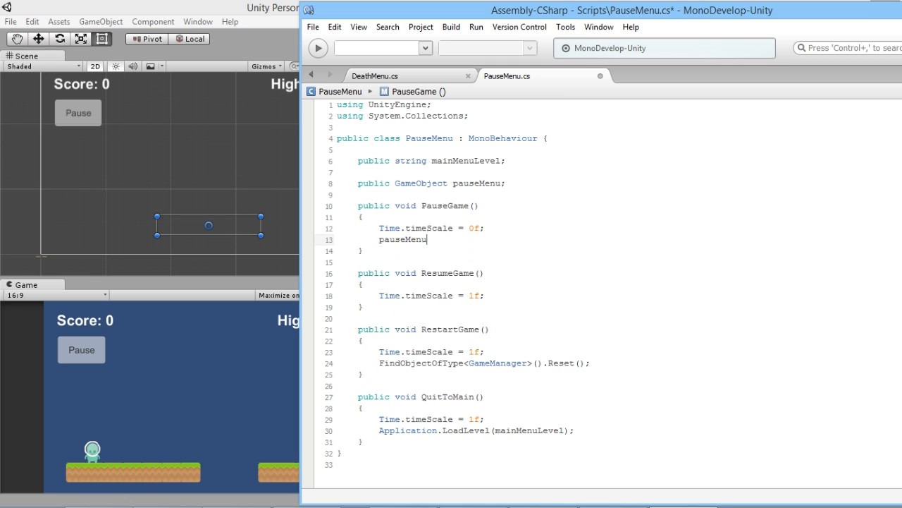
text(.SetActive)
key(Return)
text((true)
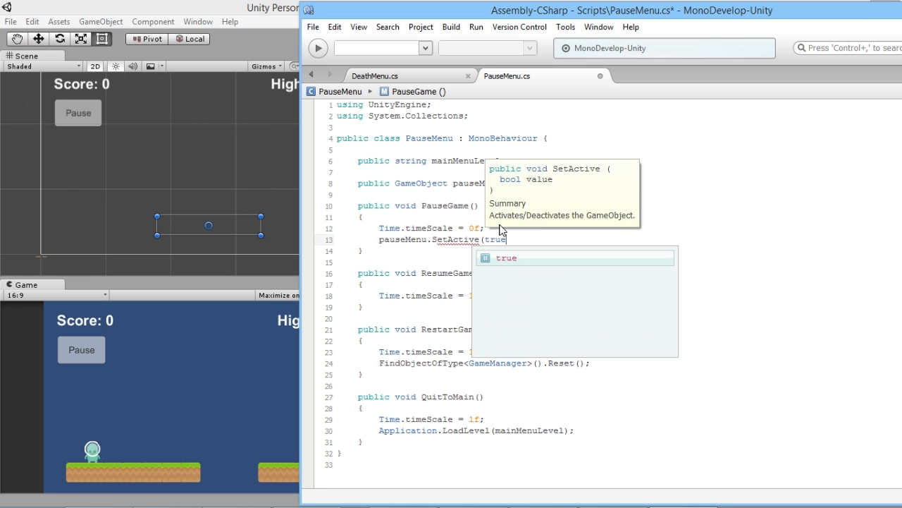
text();)
- Add pauseMenu.SetActive(false); below the time scale statement in ResumeGame() and save the PauseMenu script
click(509, 295)
key(Return)
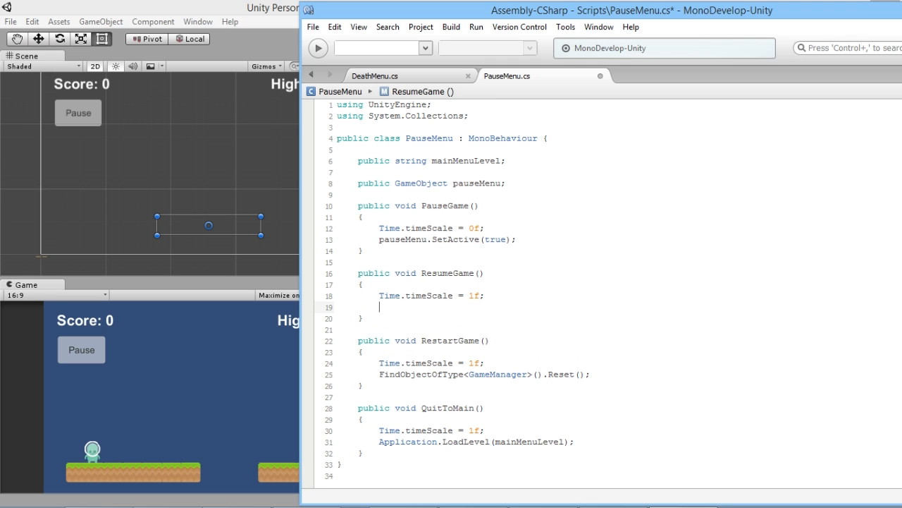
text(pause)
key(Return)
text(.SetActive)
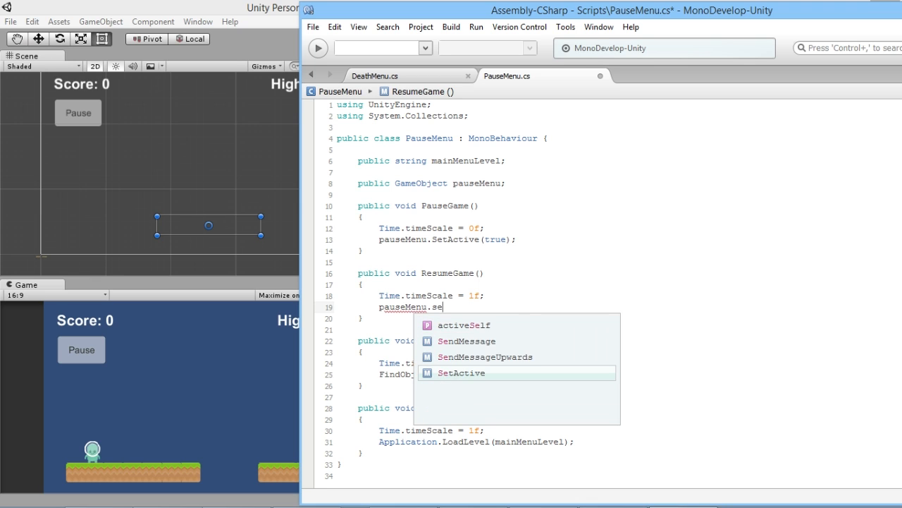
key(Return)
text(()
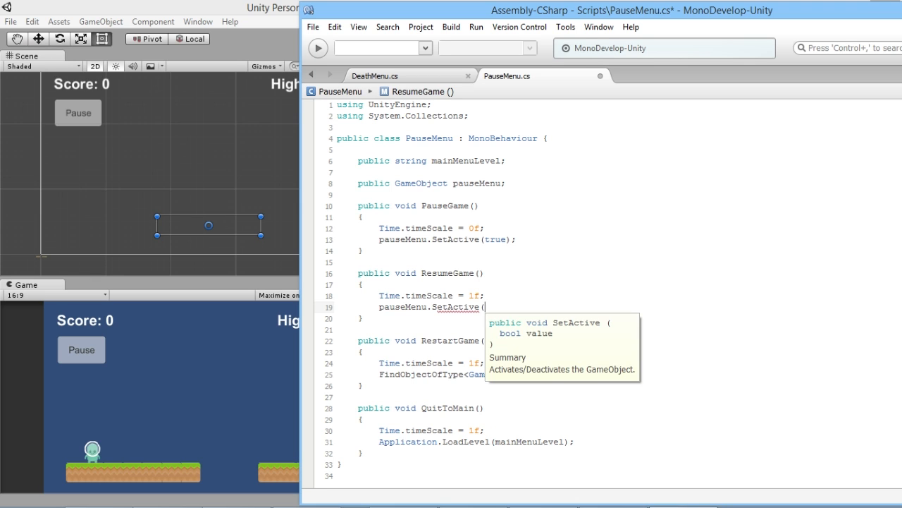
text(false);)
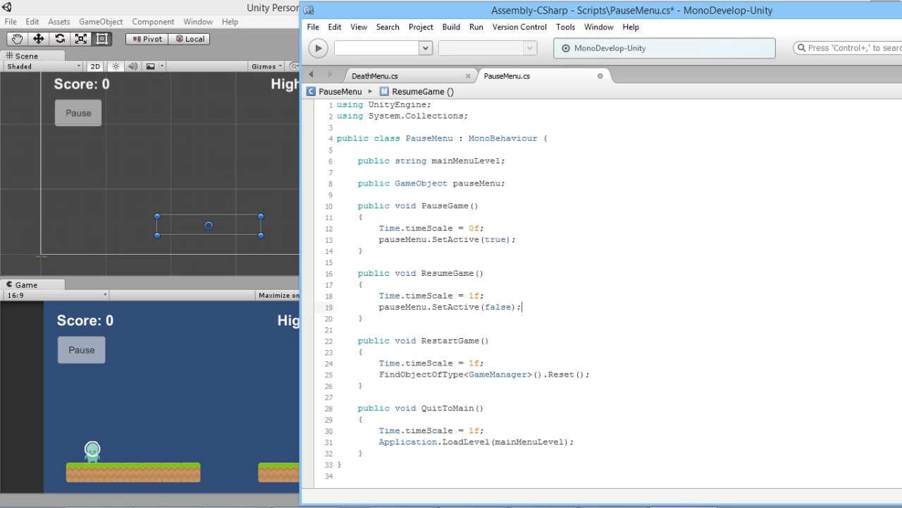
key(ctrl+s)
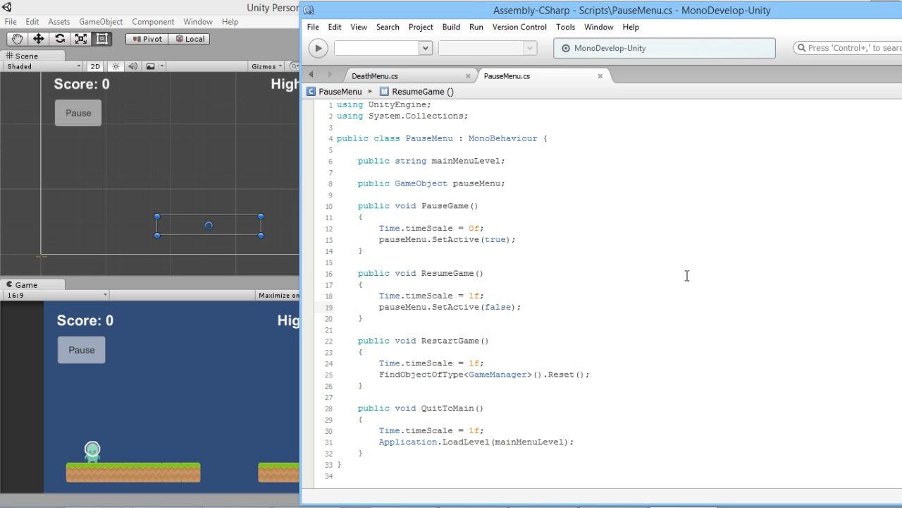
- Switch to Unity and assign the PauseMenu object to the Pause Menu field of the Pause Button's script
click(217, 8)
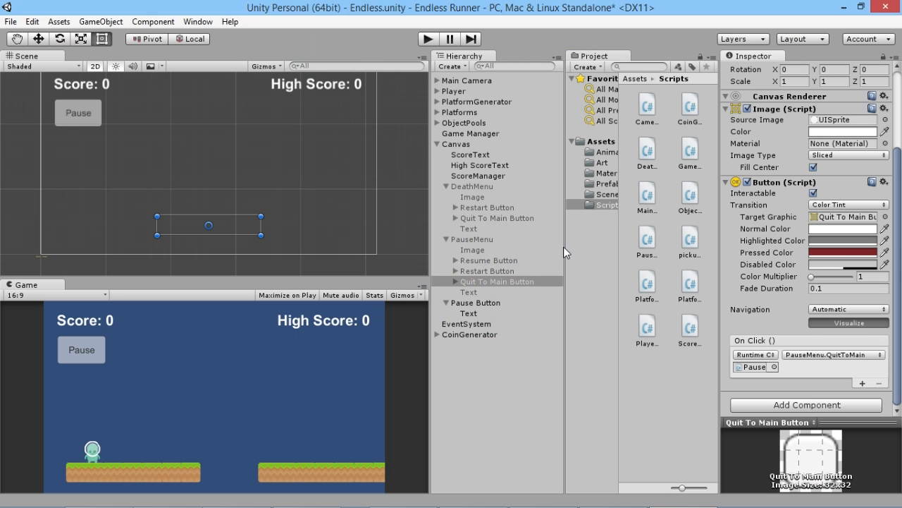
click(534, 329)
click(446, 303)
click(447, 303)
click(486, 303)
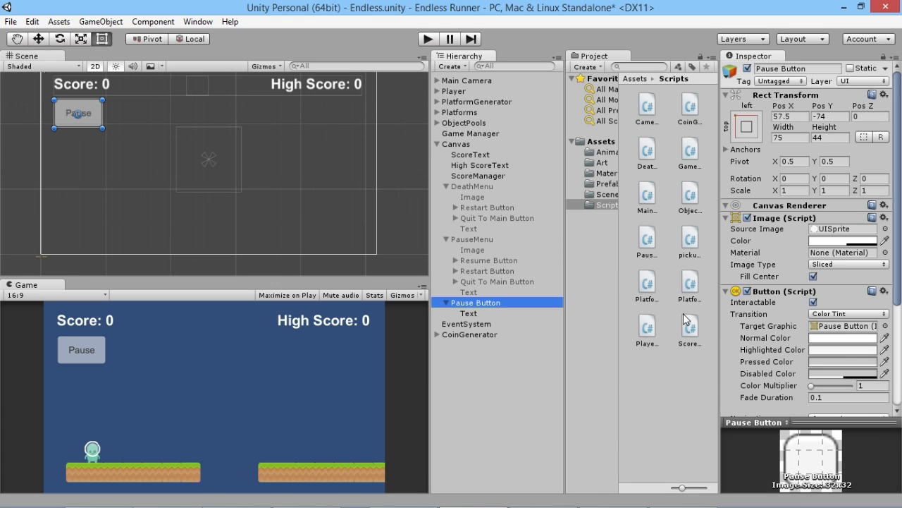
scroll(754, 320, down, 5)
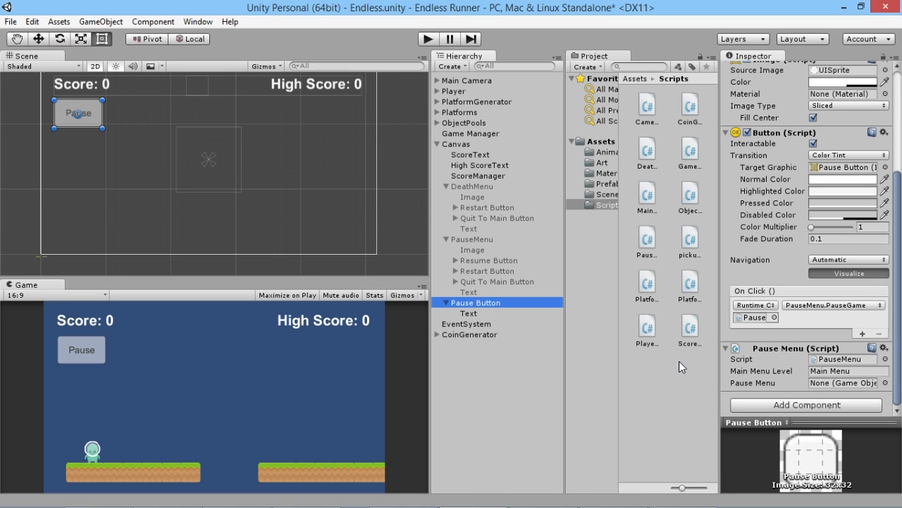
drag(468, 241, 848, 382)
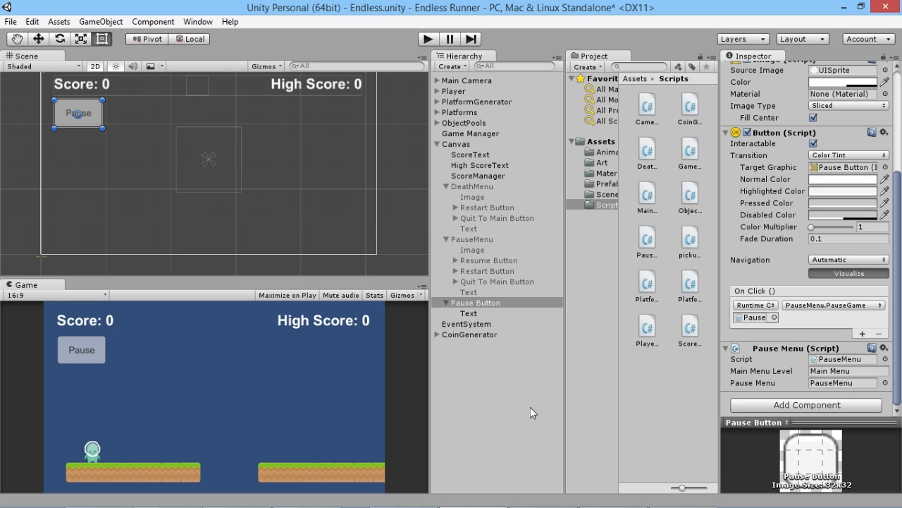
- Test-run the game, read the console errors about the Quit To Main Button, and inspect that button in the PauseMenu
click(428, 39)
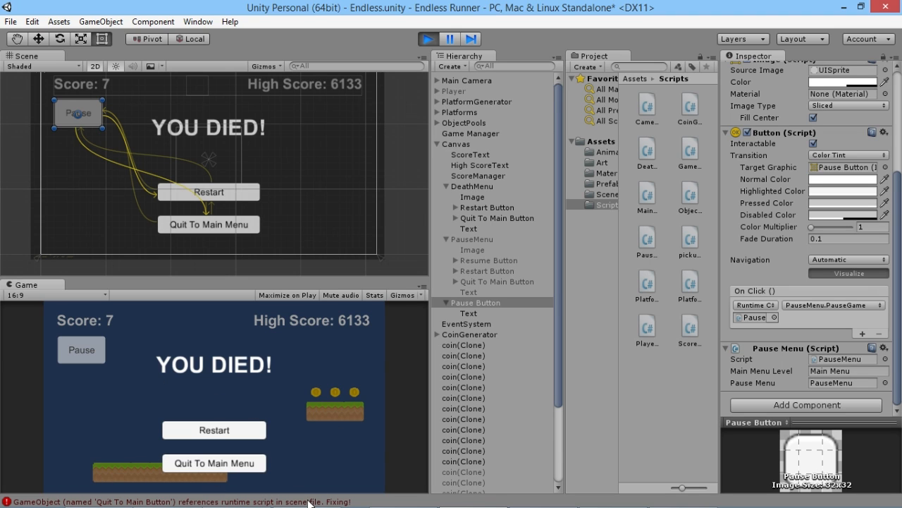
click(95, 501)
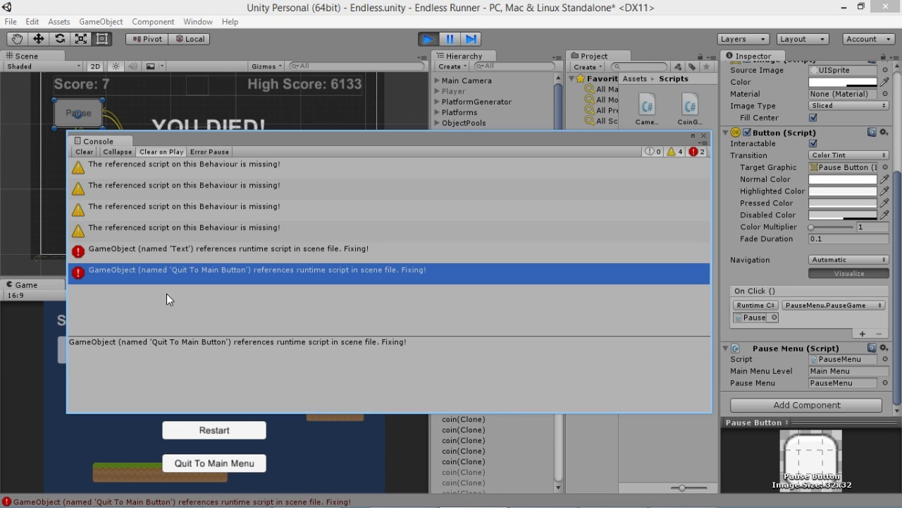
click(704, 136)
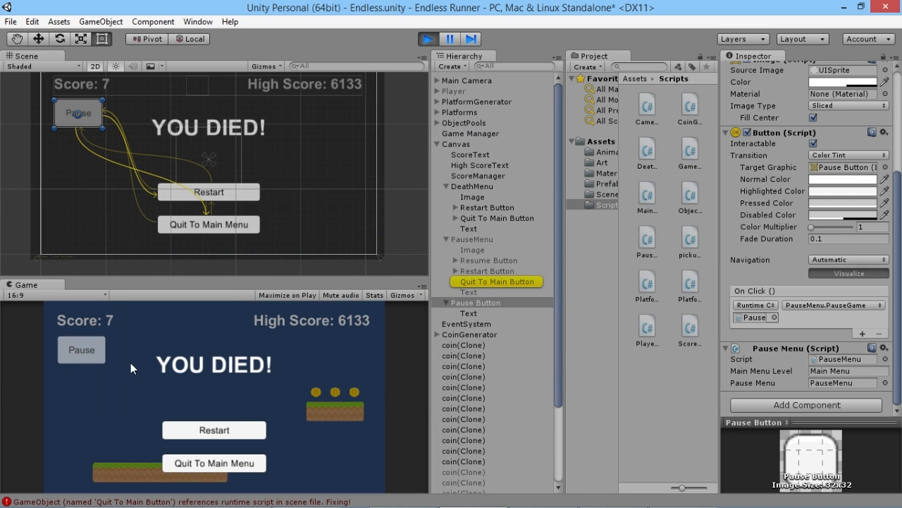
click(428, 39)
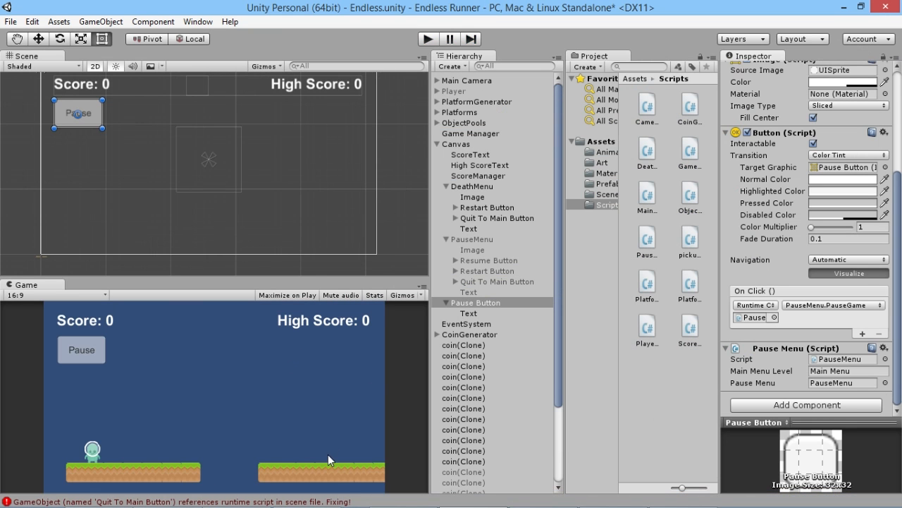
click(303, 503)
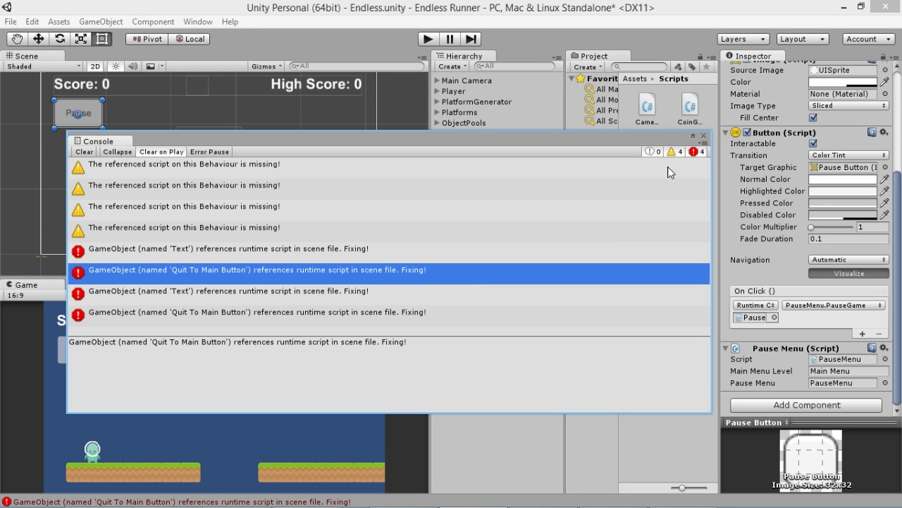
click(704, 137)
click(495, 281)
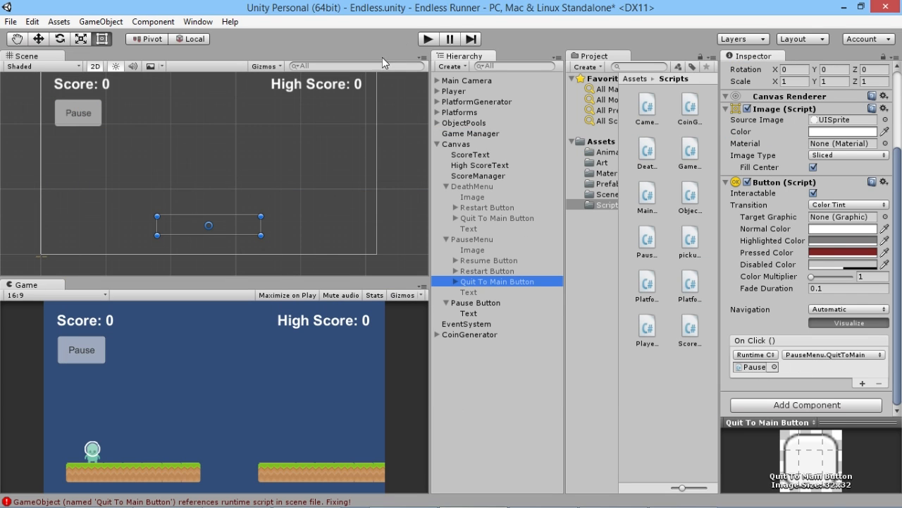
- Play-test jumping, restarting after death, pausing and restarting from the pause menu, and end the test run
click(428, 39)
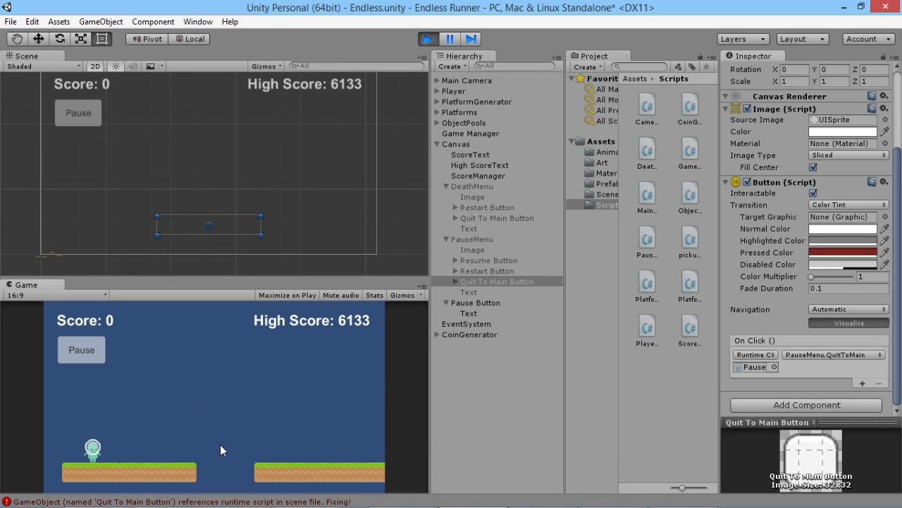
key(space)
key(space)
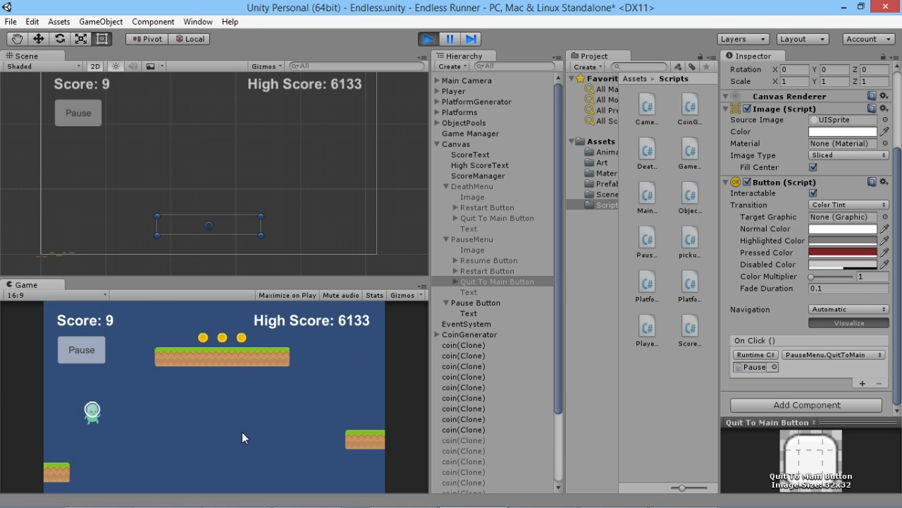
key(space)
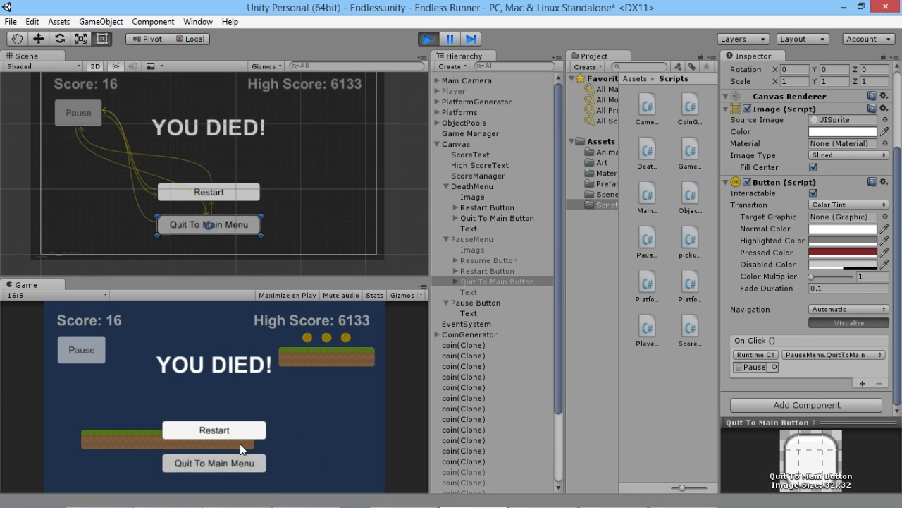
click(219, 431)
click(86, 352)
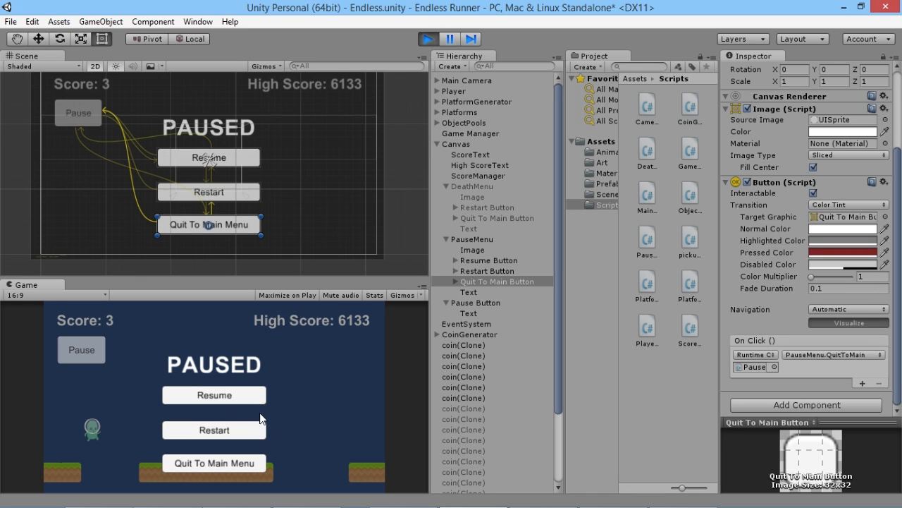
click(260, 436)
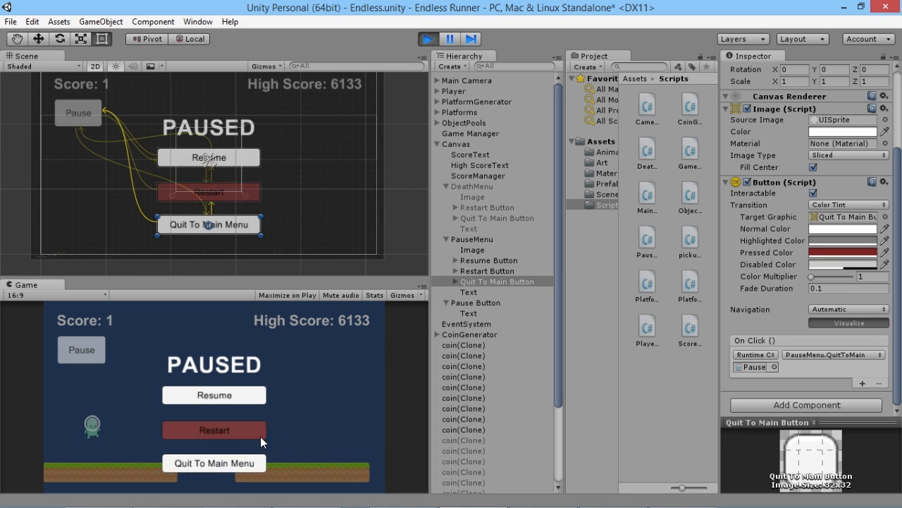
click(251, 433)
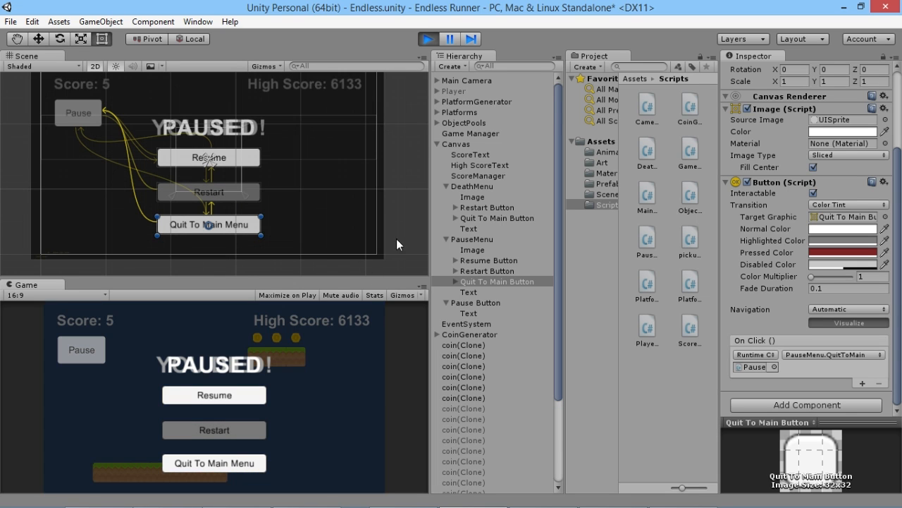
click(427, 39)
- In MonoDevelop, copy pauseMenu.SetActive(false); from ResumeGame() into RestartGame() below the time scale statement
key(alt+Tab)
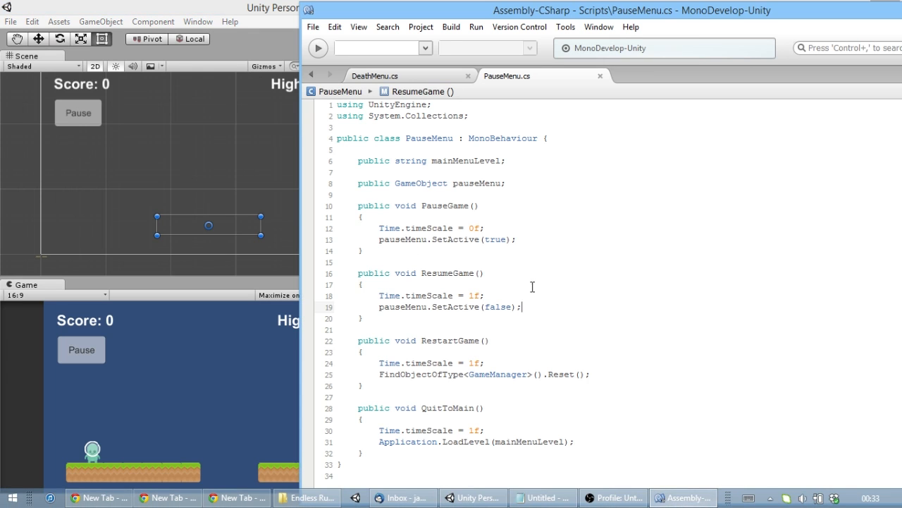
drag(535, 307, 380, 308)
key(ctrl+c)
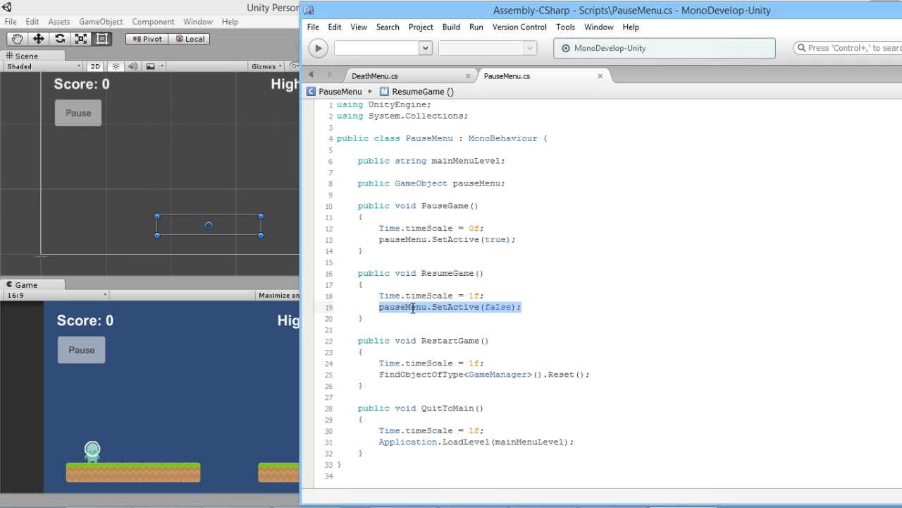
click(501, 354)
key(Down)
key(End)
key(Return)
key(ctrl+v)
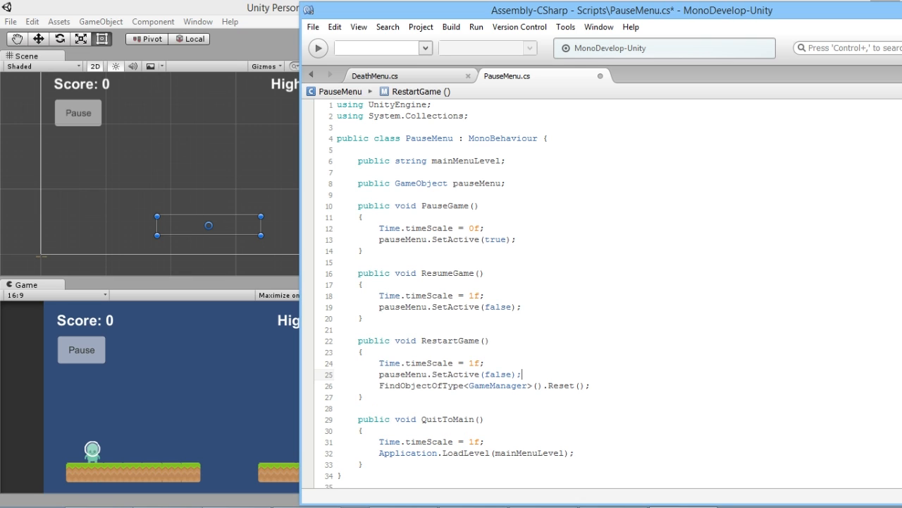
- Return to Unity, activate the PauseMenu object, inspect the Resume Button's navigation links and test-run the game
click(246, 8)
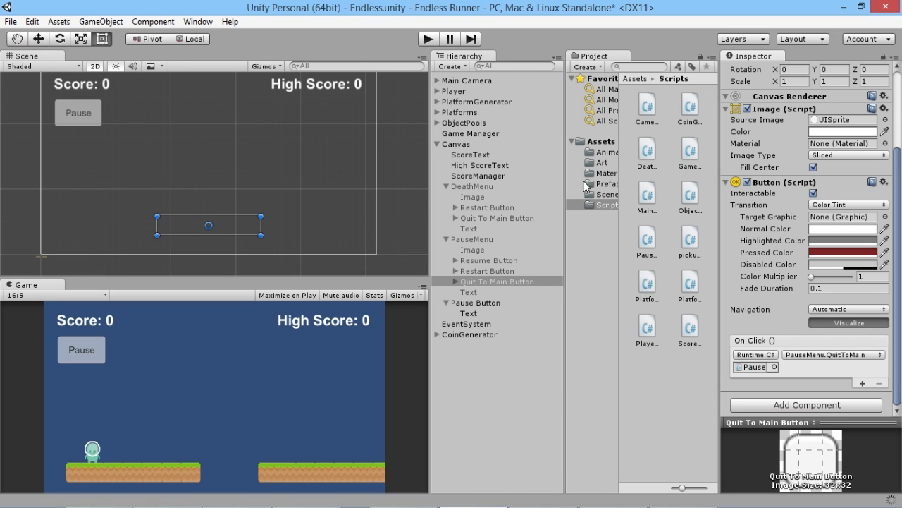
click(469, 239)
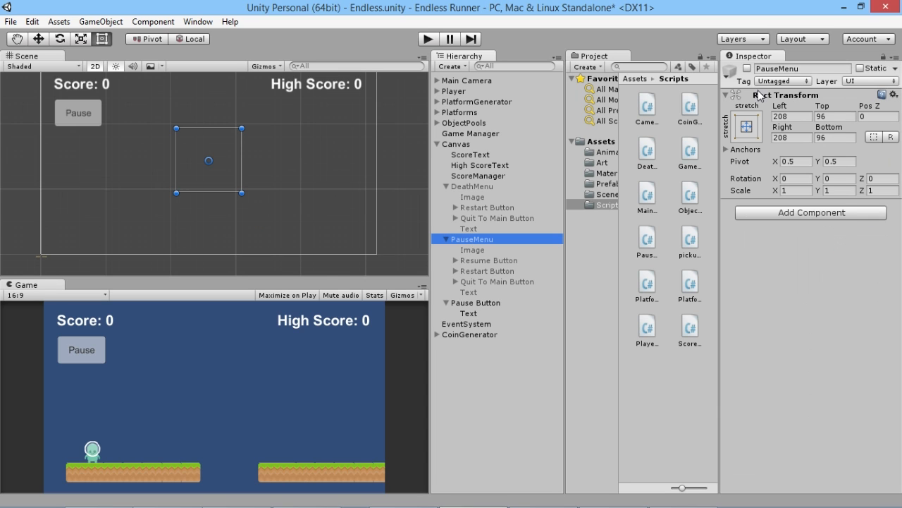
click(747, 68)
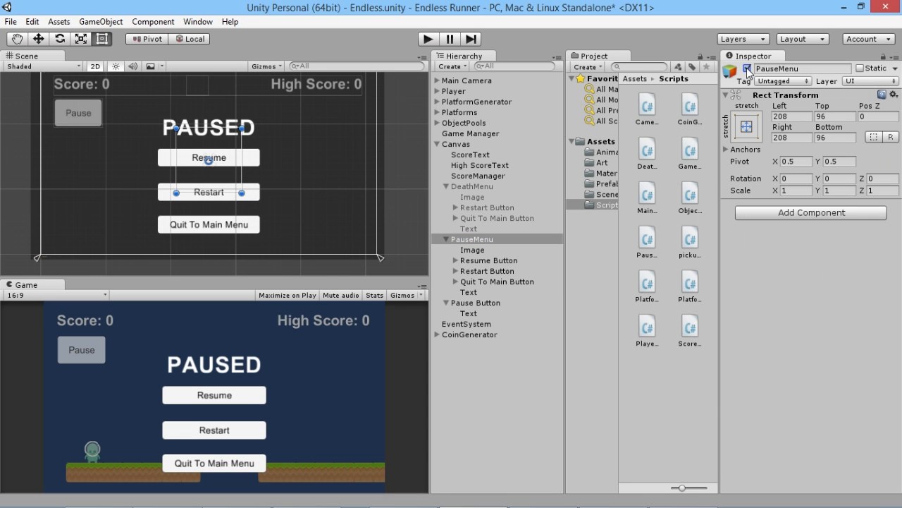
click(479, 260)
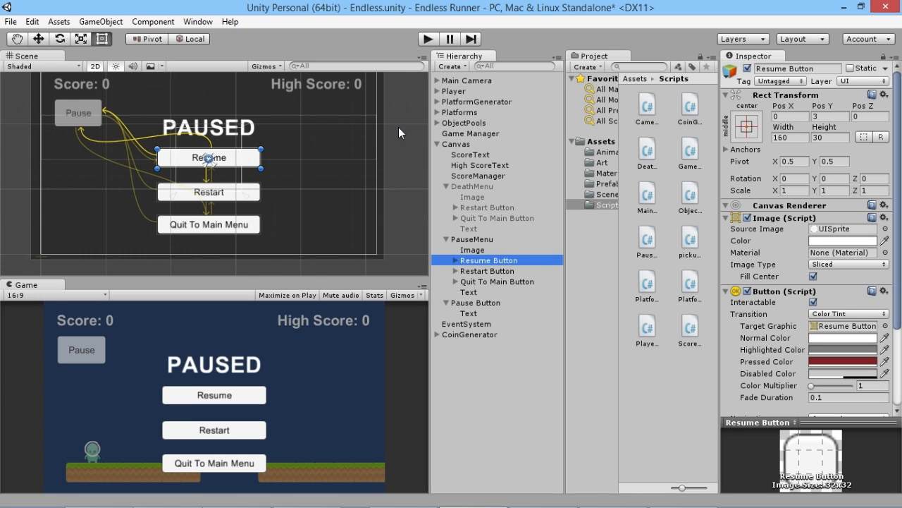
click(430, 39)
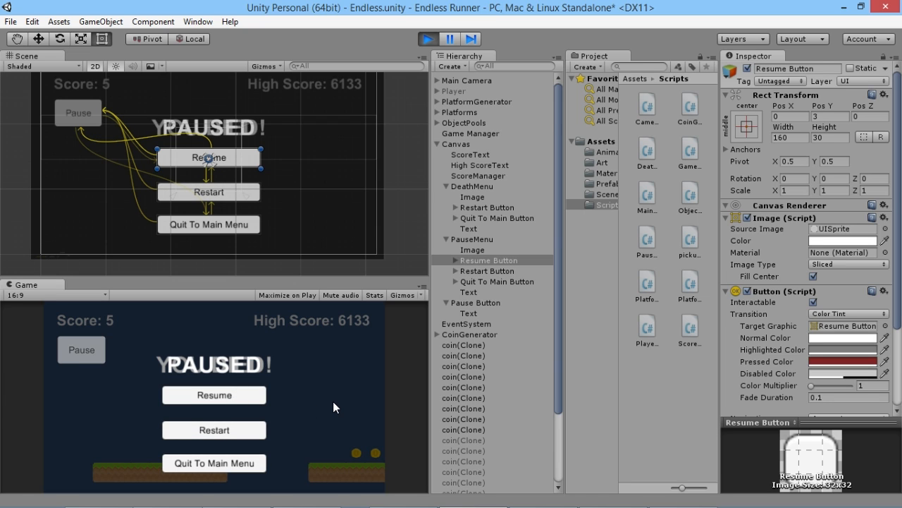
click(428, 39)
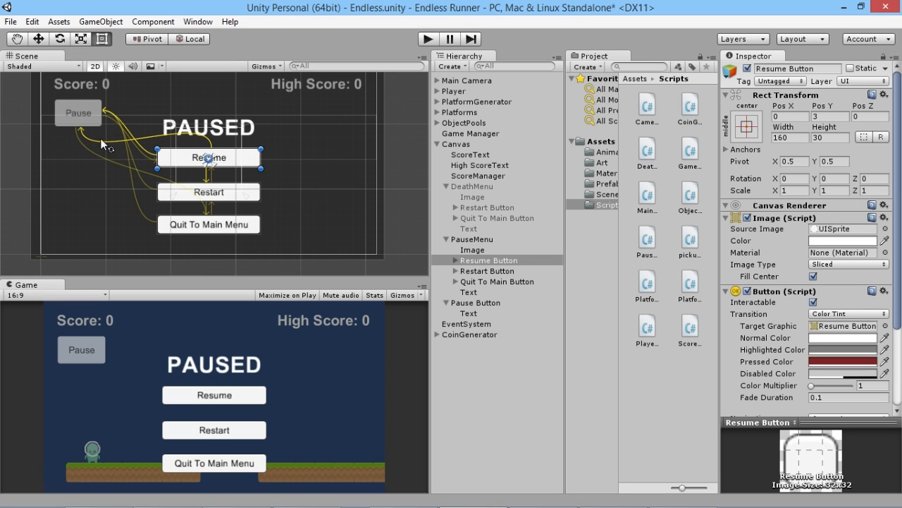
- Set the Pause Button's Navigation to None
click(483, 302)
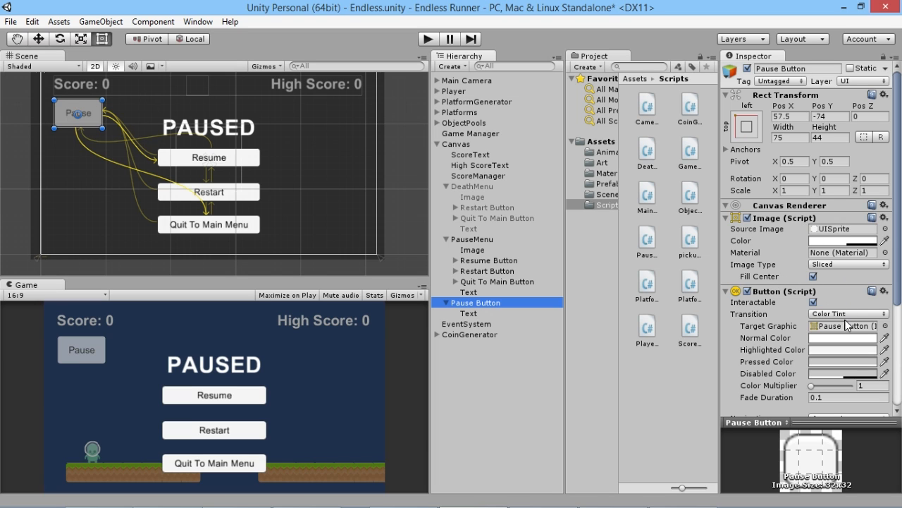
scroll(775, 332, down, 5)
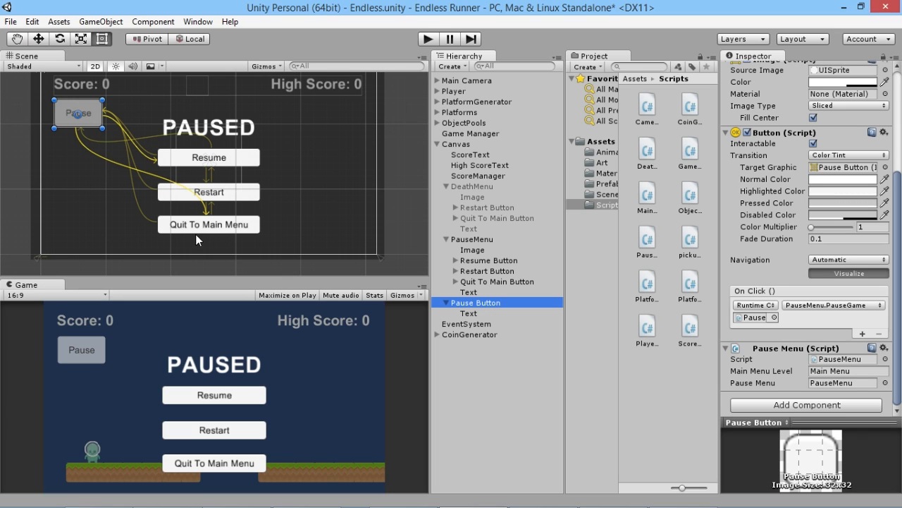
click(839, 260)
click(842, 274)
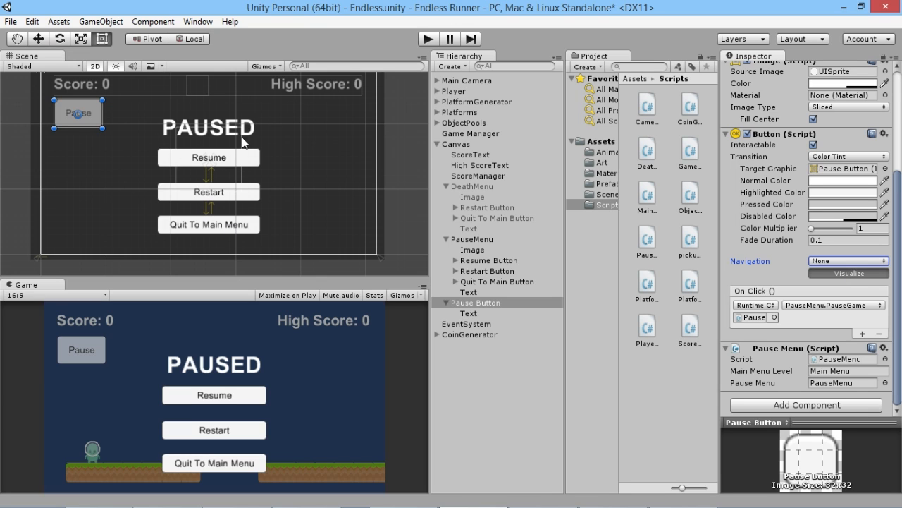
- Deactivate the PauseMenu object under the Canvas
click(601, 266)
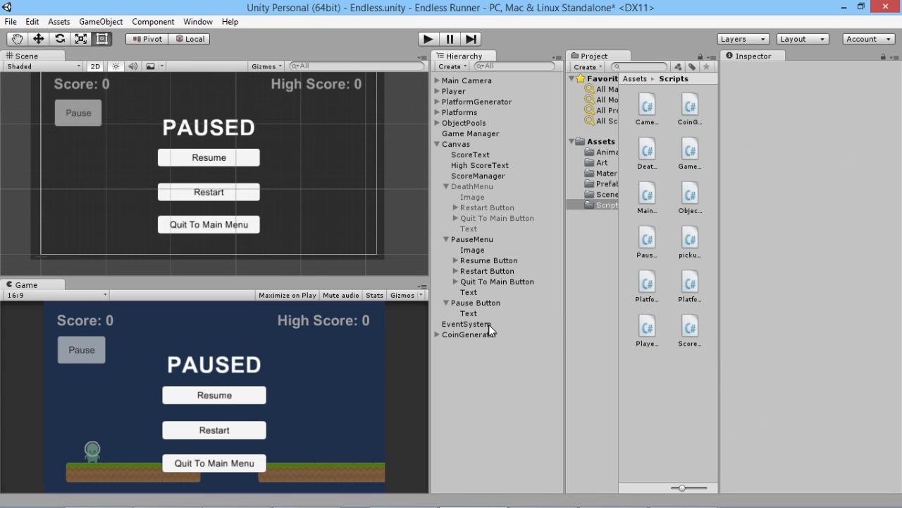
click(472, 240)
click(747, 68)
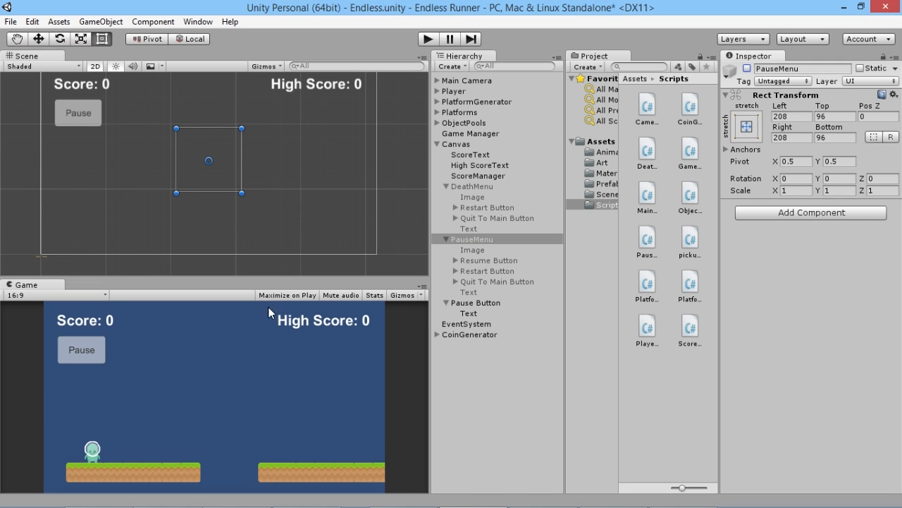
- Run the game and test the pause menu's Restart, Resume and Quit To Main Menu buttons
click(428, 39)
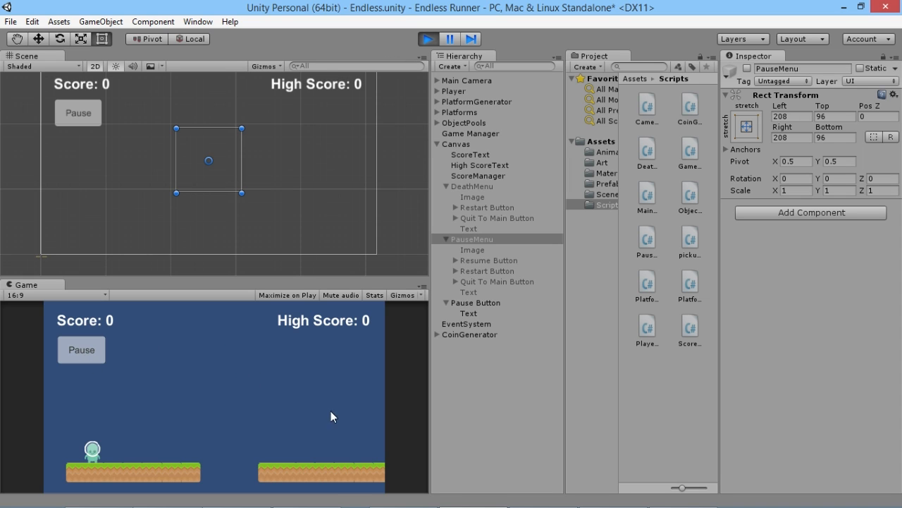
click(81, 348)
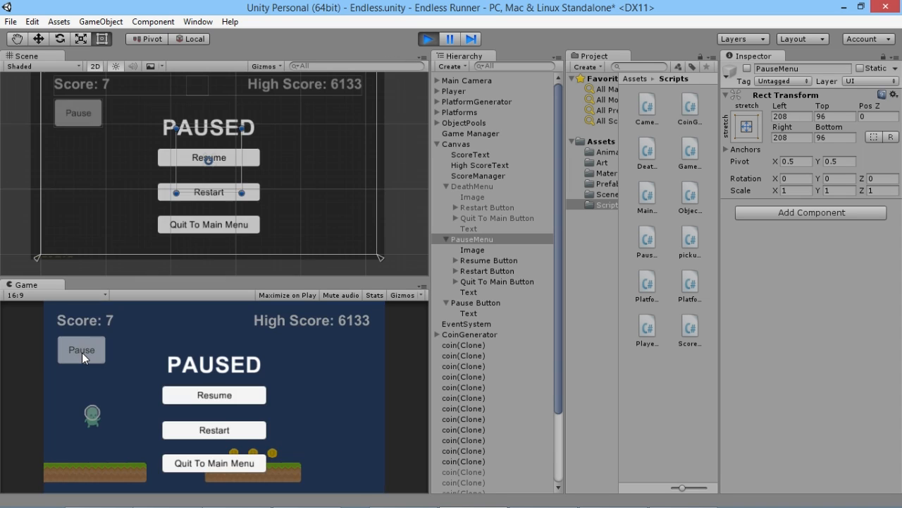
click(239, 430)
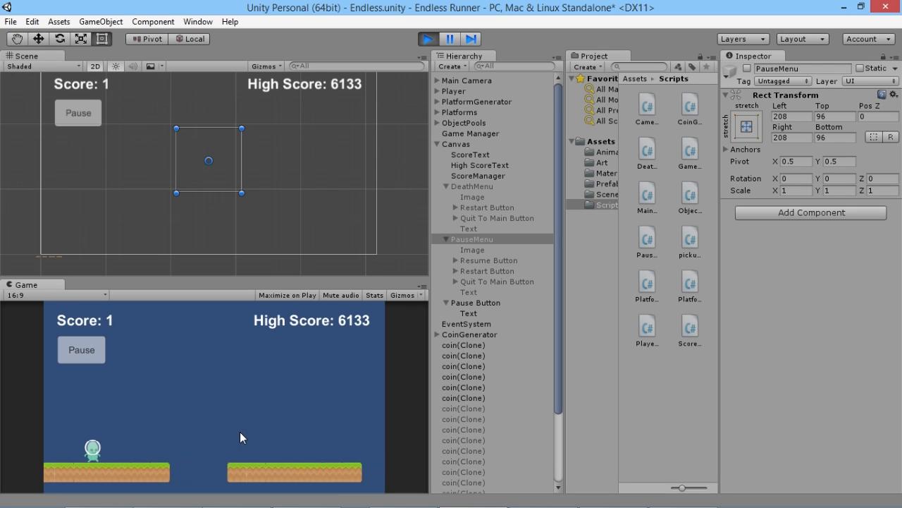
click(82, 350)
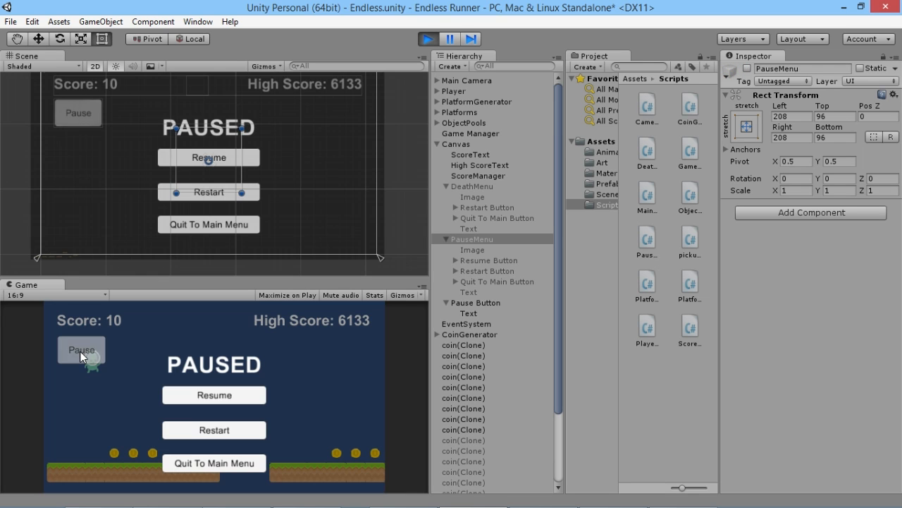
click(236, 402)
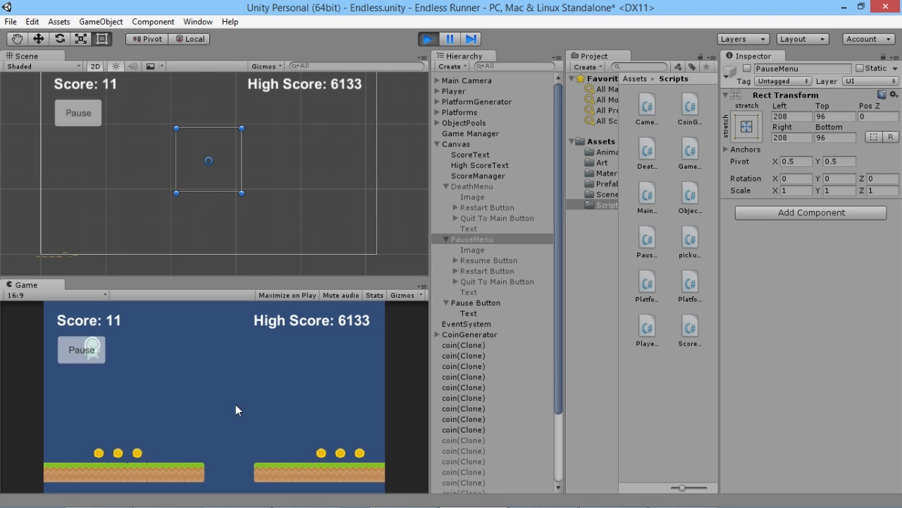
click(227, 430)
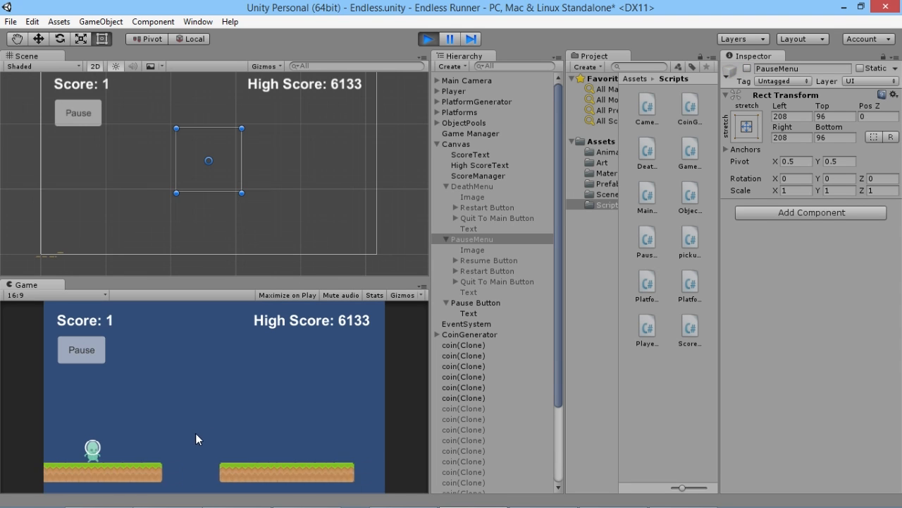
click(83, 353)
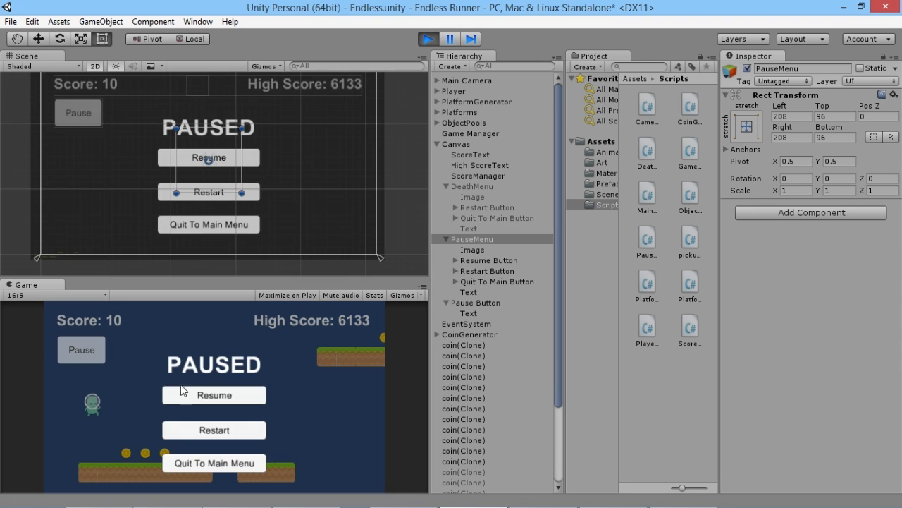
click(214, 457)
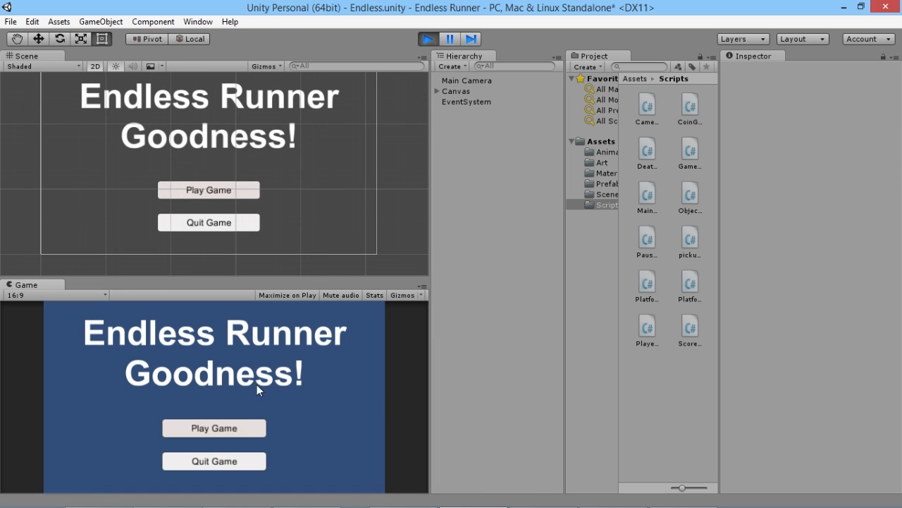
- Start a game from the main menu, test jumping and restarting after death, and stop the test run
click(215, 428)
key(space)
key(space)
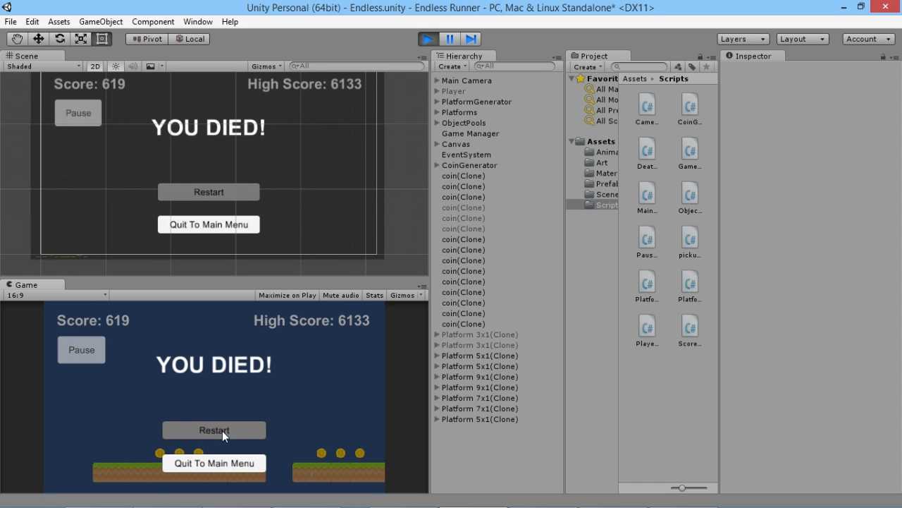
click(231, 428)
key(space)
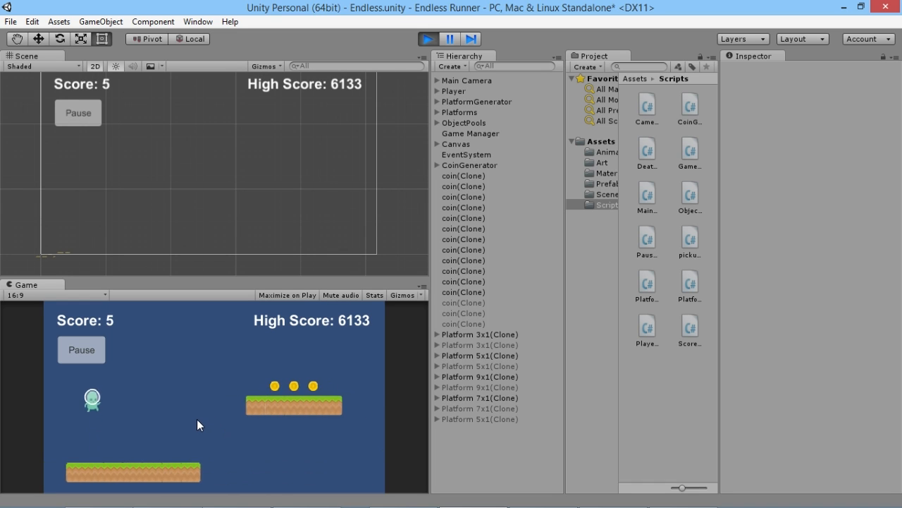
key(space)
key(space)
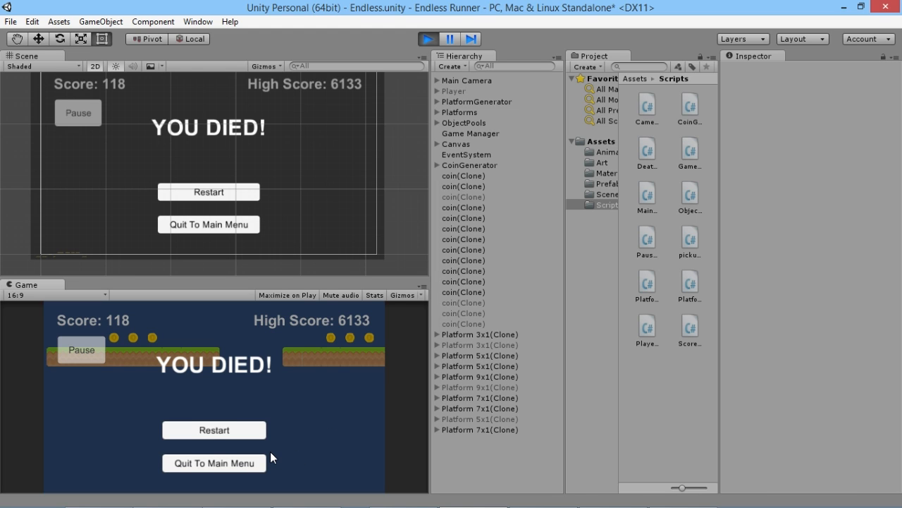
click(430, 39)
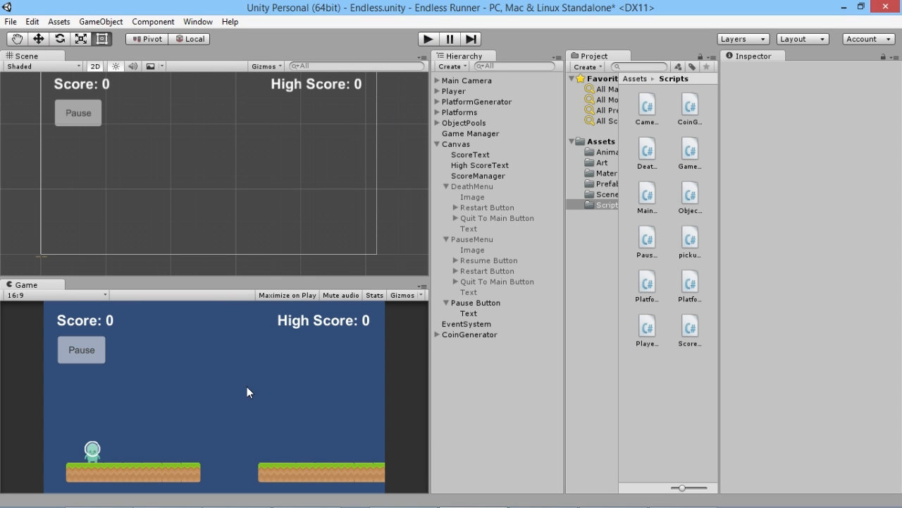